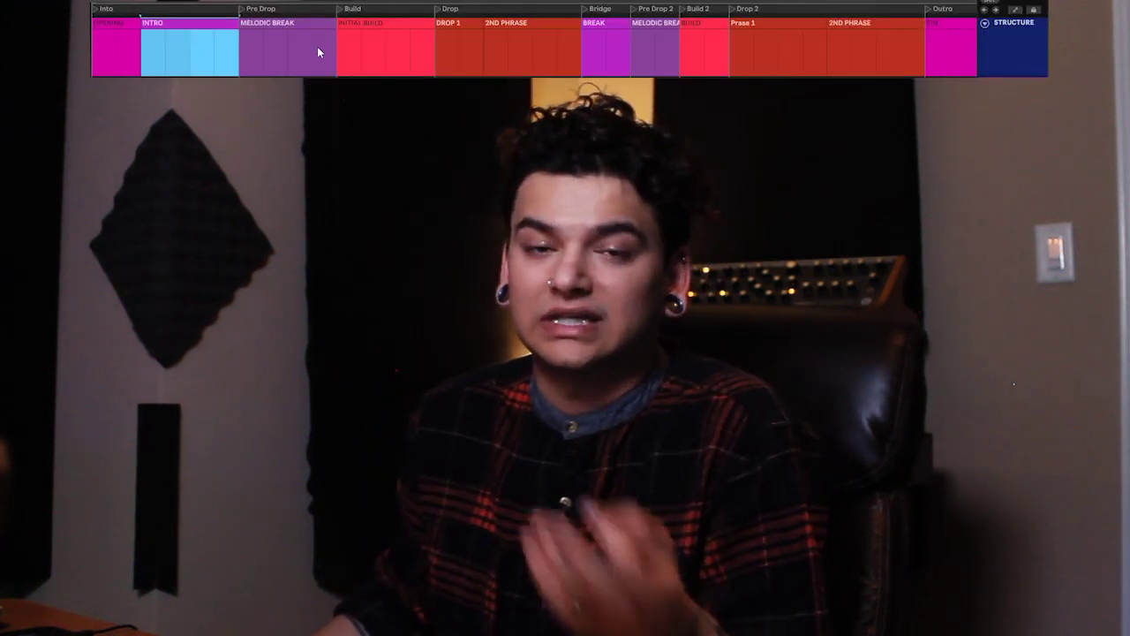
Select each section in turn: MELODIC BREAK, INITIAL BUILD, DROP 1, 2ND PHRASE, BREAK, MELODIC BREAK, BUILD
left_click(306, 24)
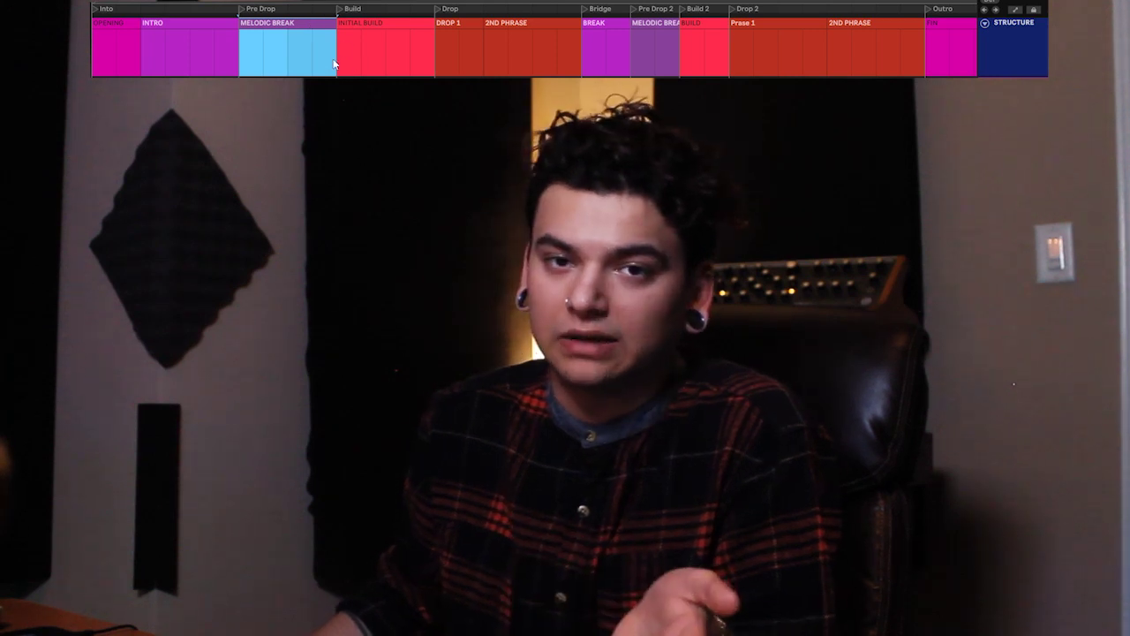
left_click(373, 24)
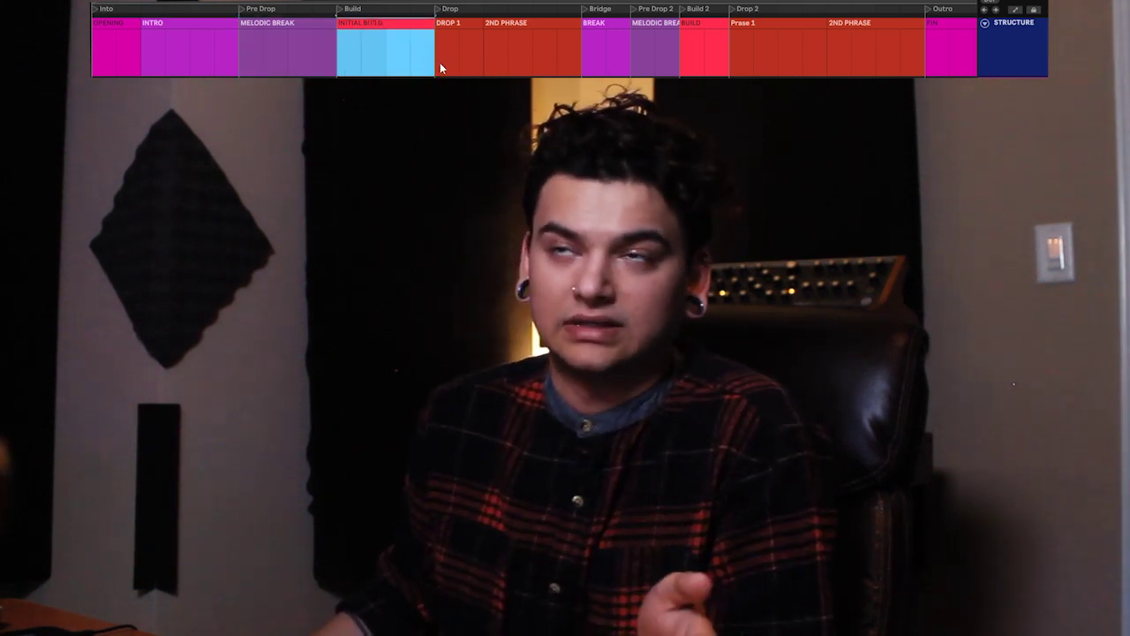
scroll(441, 68, "right", 2)
left_click(408, 48)
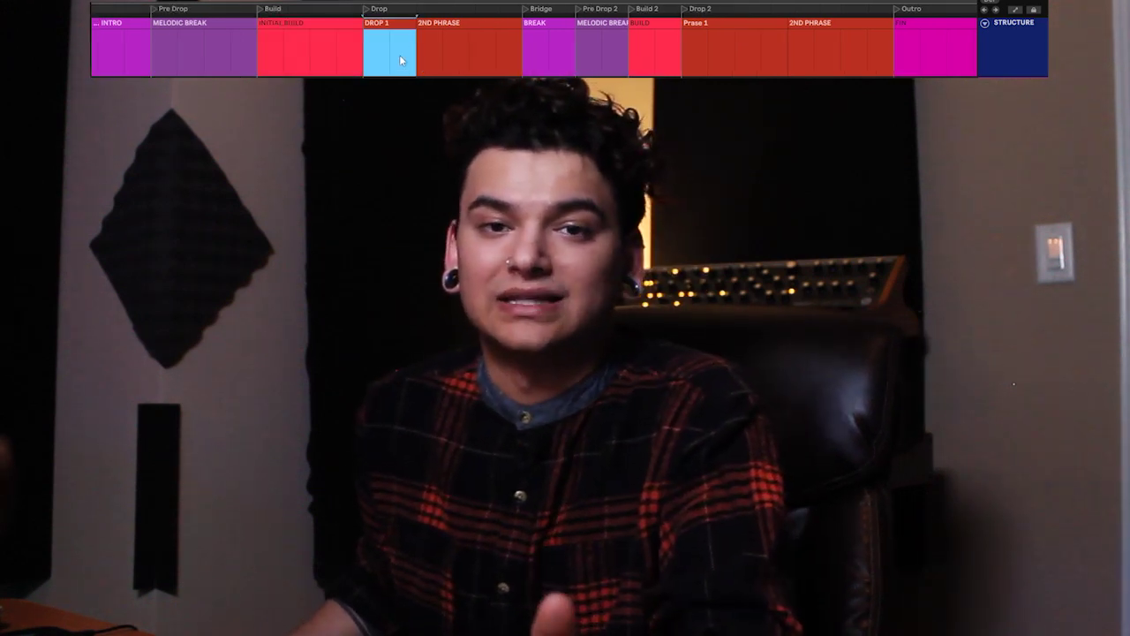
left_click(478, 34)
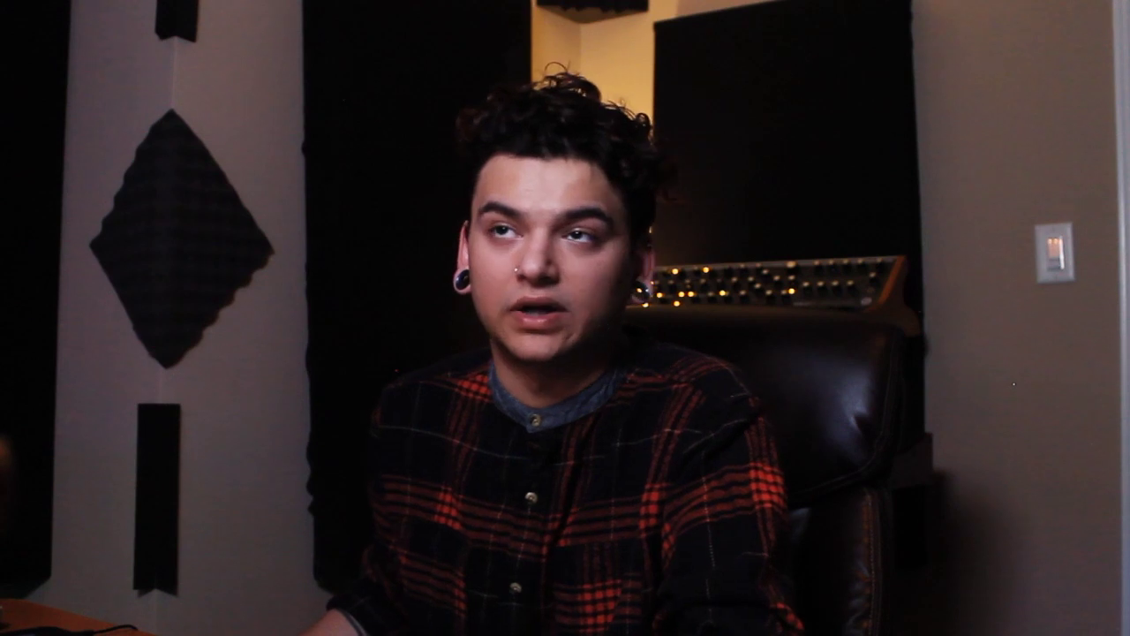
left_click(510, 28)
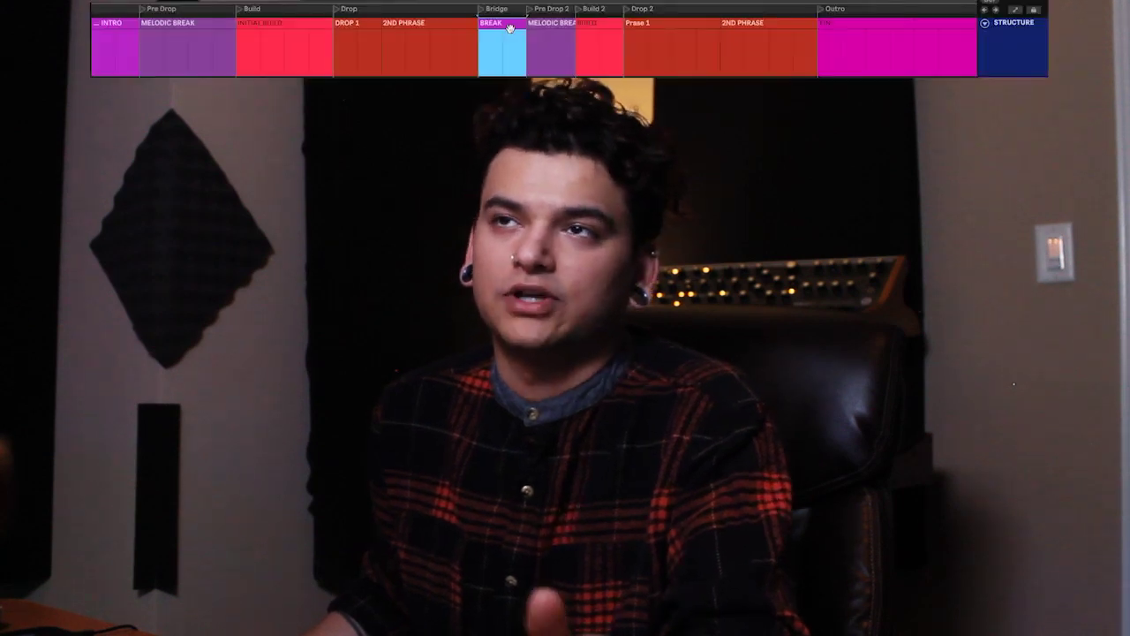
left_click(556, 29)
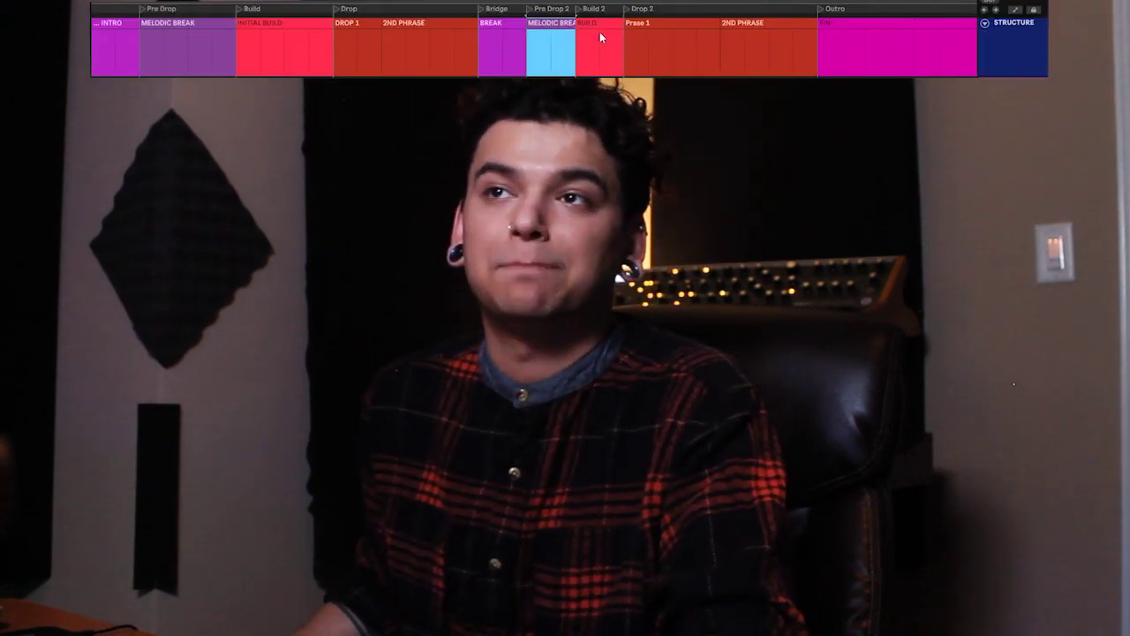
left_click(602, 35)
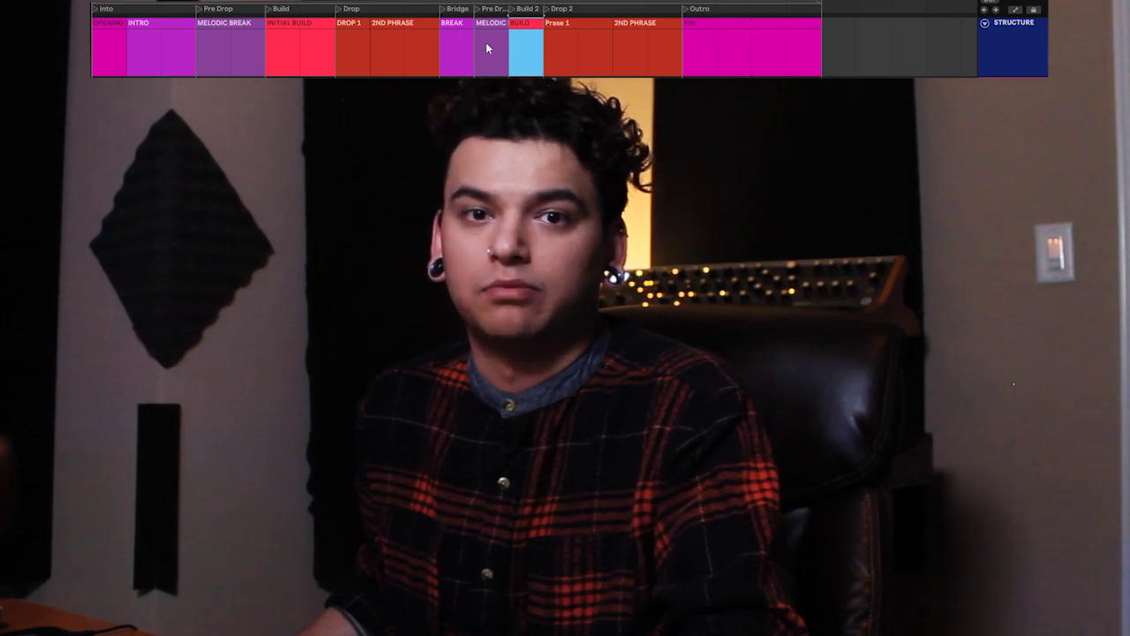
Mark the whole bridge, then INTRO with MELODIC BREAK, then select the bridge's BREAK section
left_click(458, 60)
left_click_drag(458, 62, 554, 61)
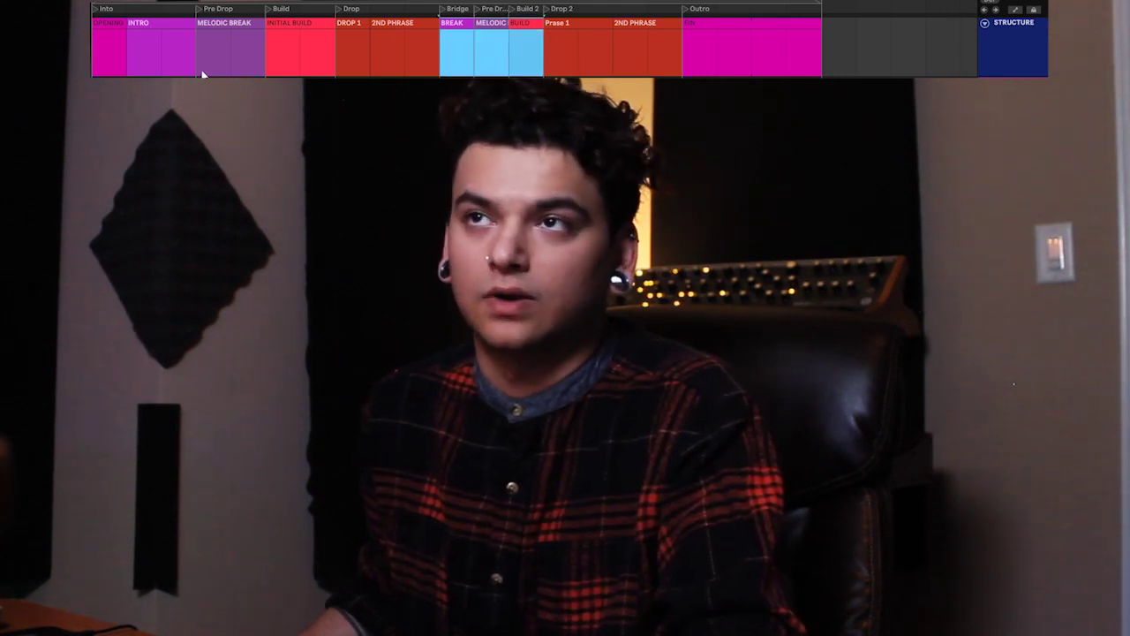
left_click_drag(141, 61, 258, 60)
left_click(534, 75)
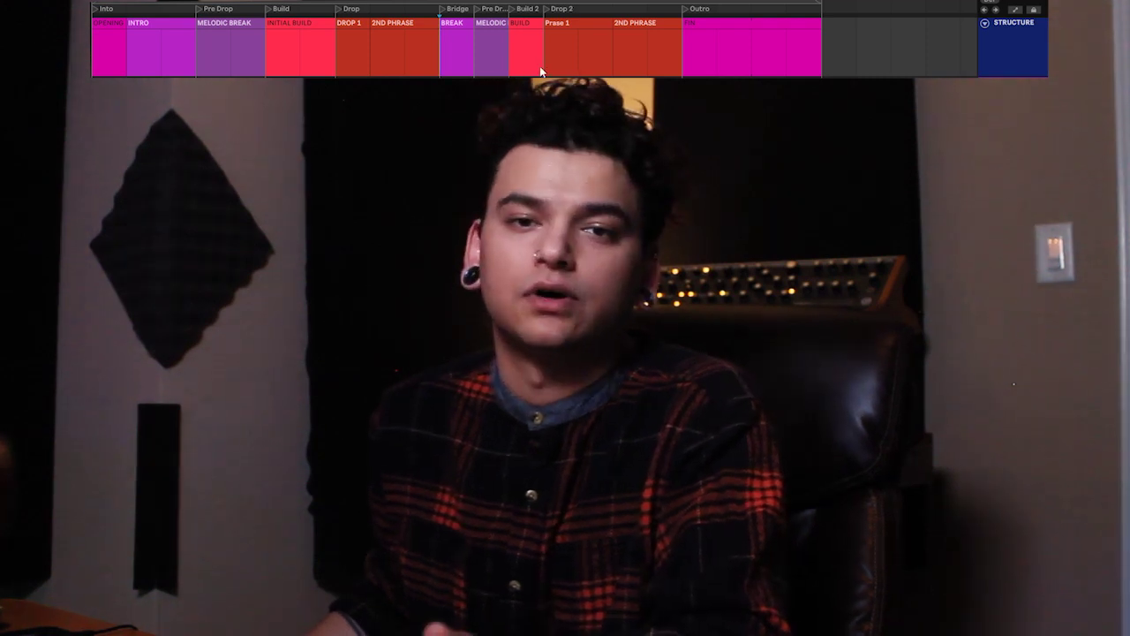
left_click(449, 56)
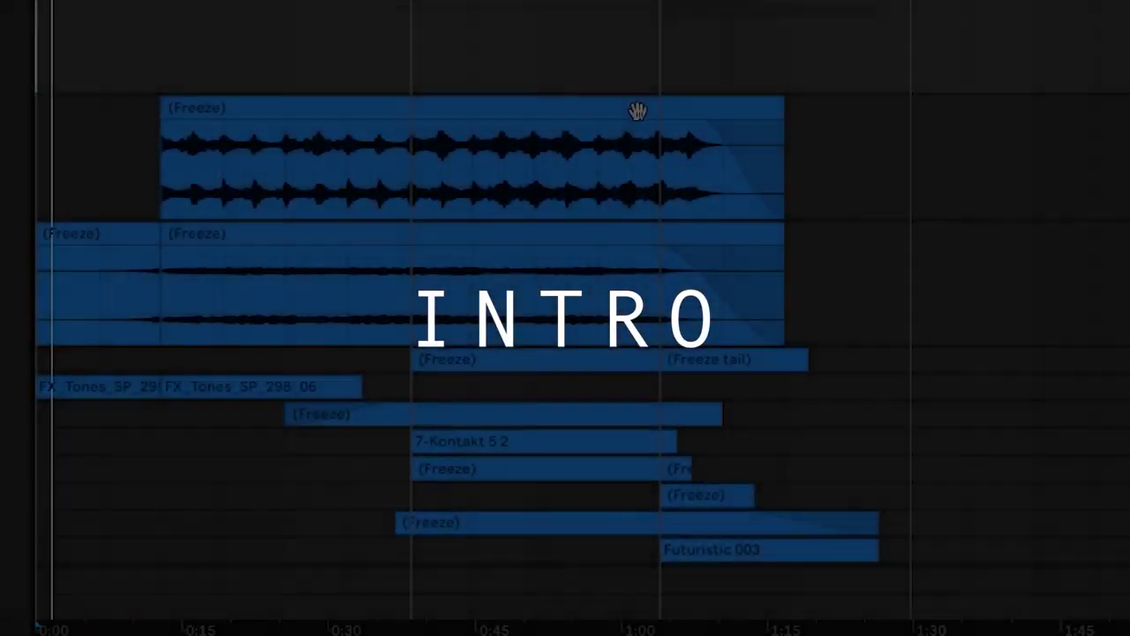
Zoom in and back out on the intro's frozen clips, then scroll right to the Pre Drop and Build
scroll(533, 106, "down", 5)
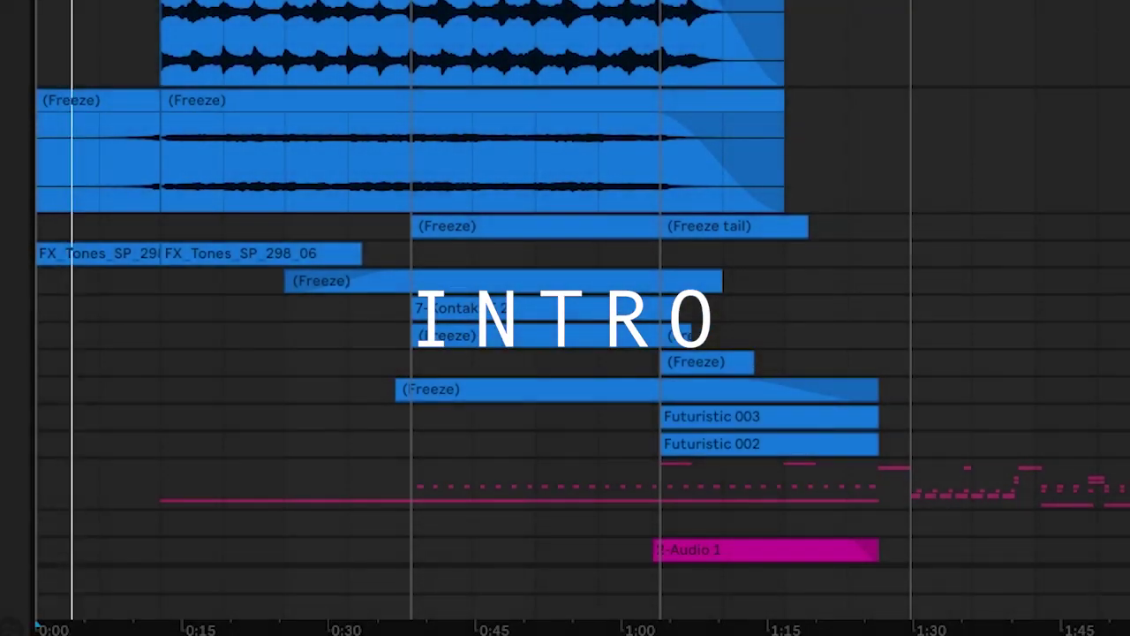
key("z")
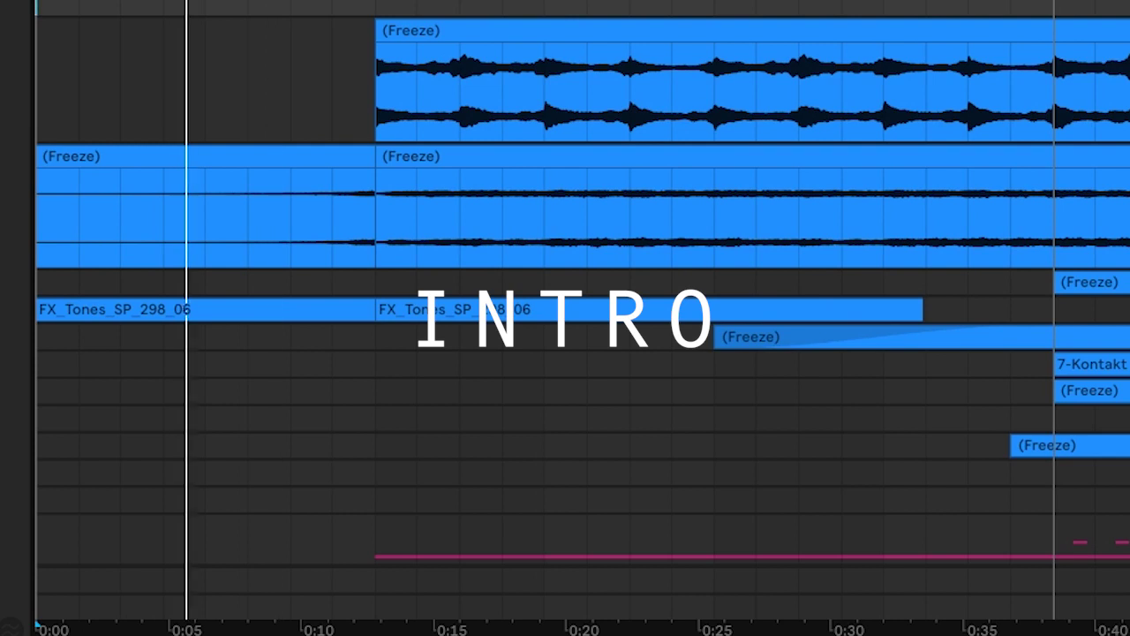
scroll(274, 12, "up", 2)
key("minus")
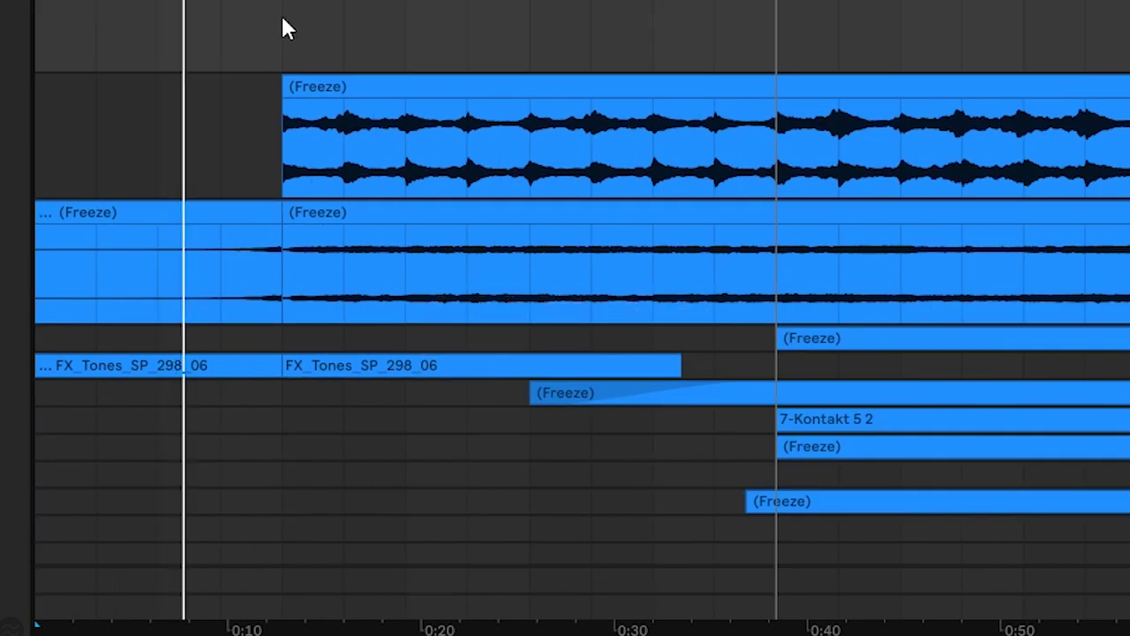
left_click_drag(283, 26, 35, 28)
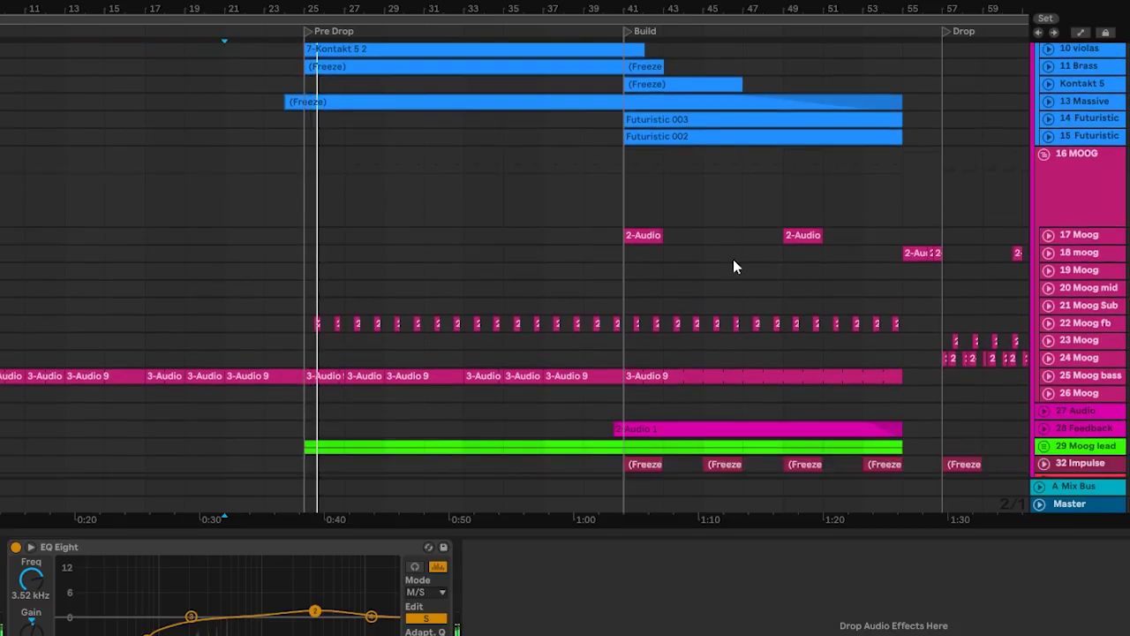
scroll(758, 265, "down", 5)
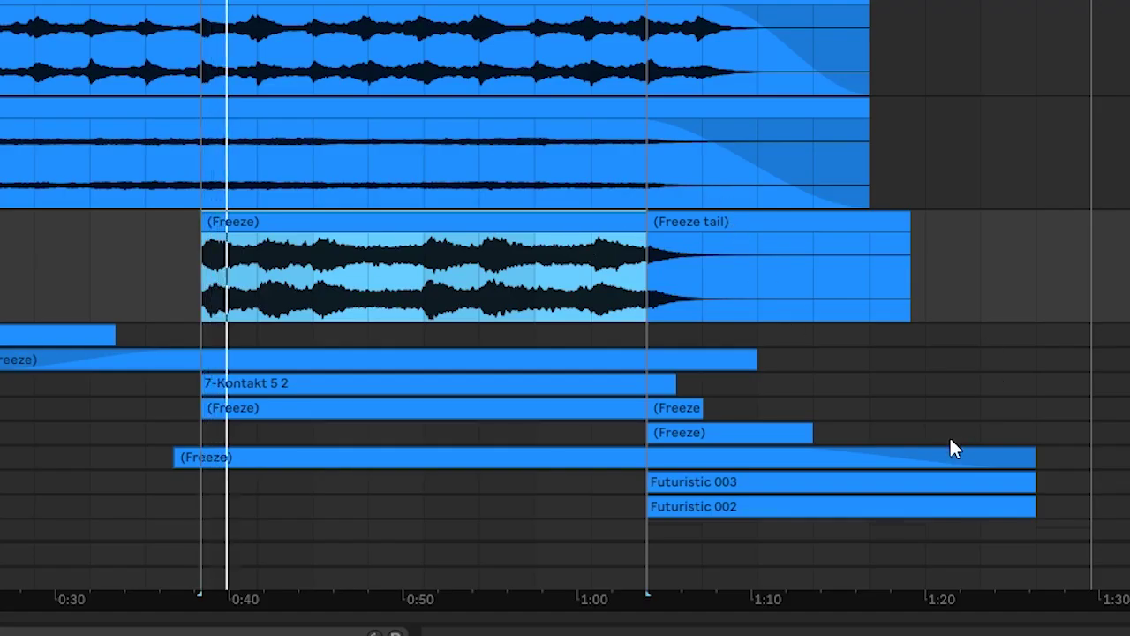
Show the 7-Kontakt 5 2 clip's device chain, then hide the detail panel
scroll(1019, 362, "down", 2)
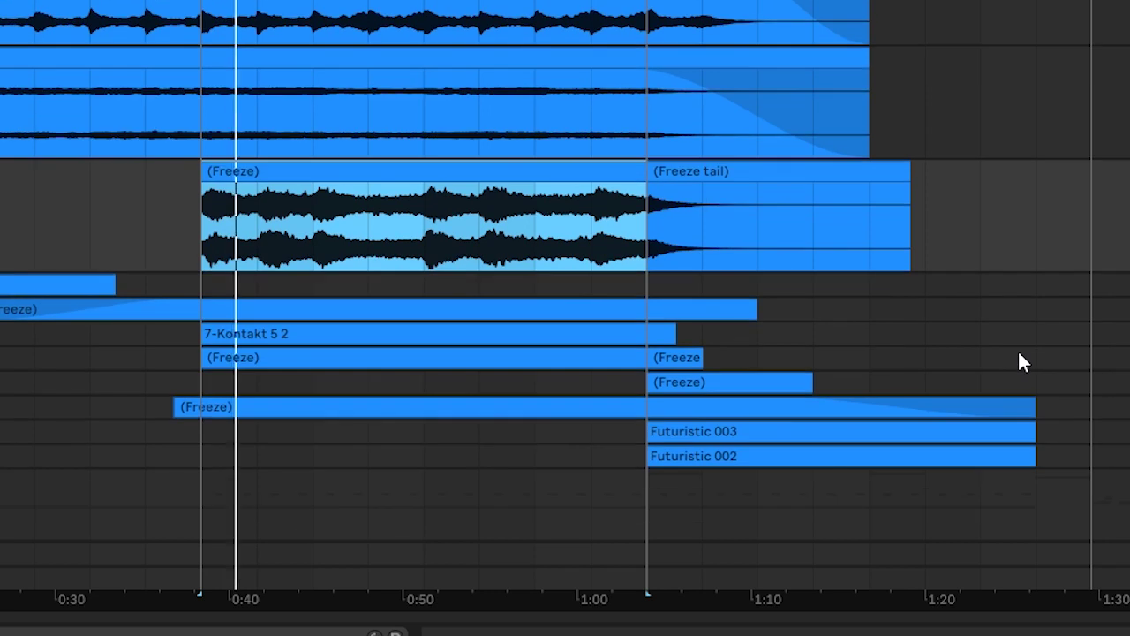
scroll(1032, 283, "down", 1)
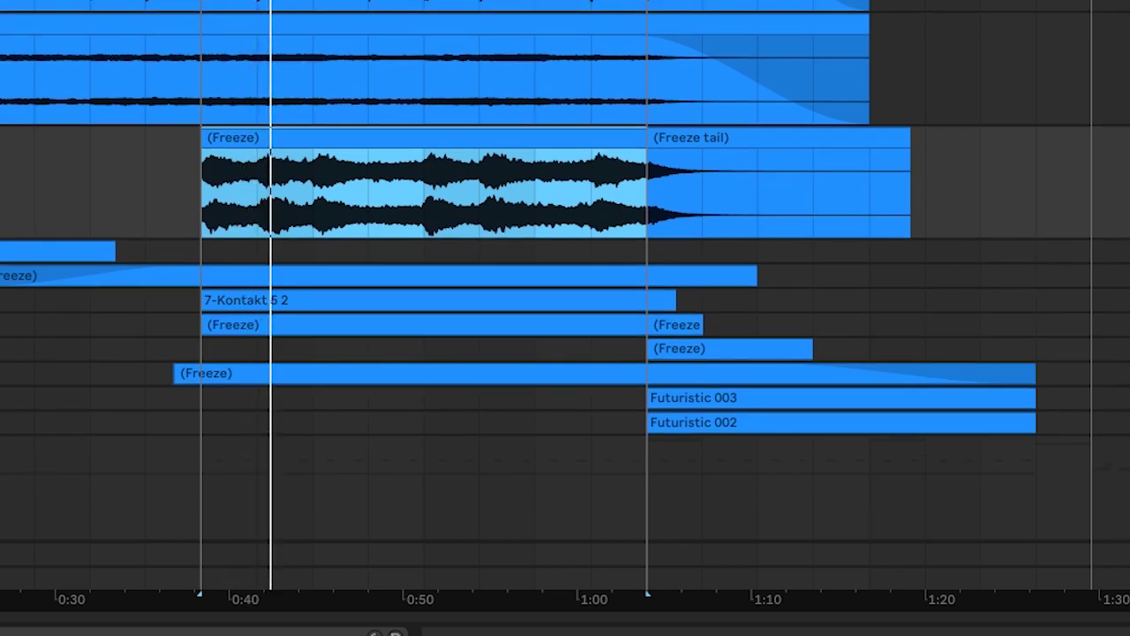
scroll(676, 282, "up", 3)
scroll(530, 282, "down", 4)
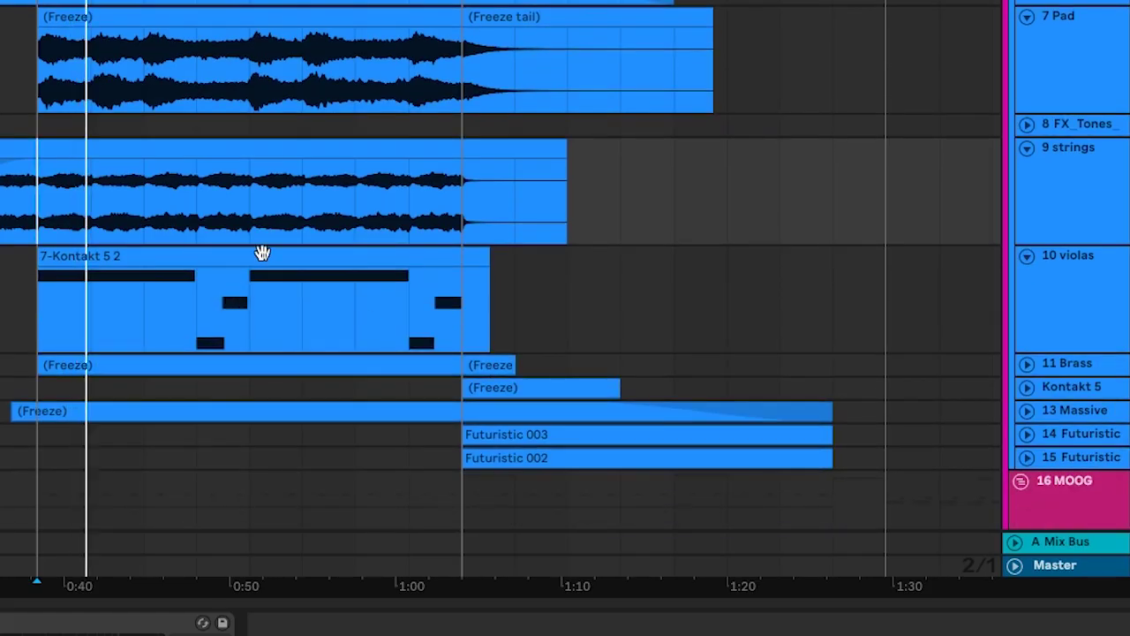
left_click(262, 252)
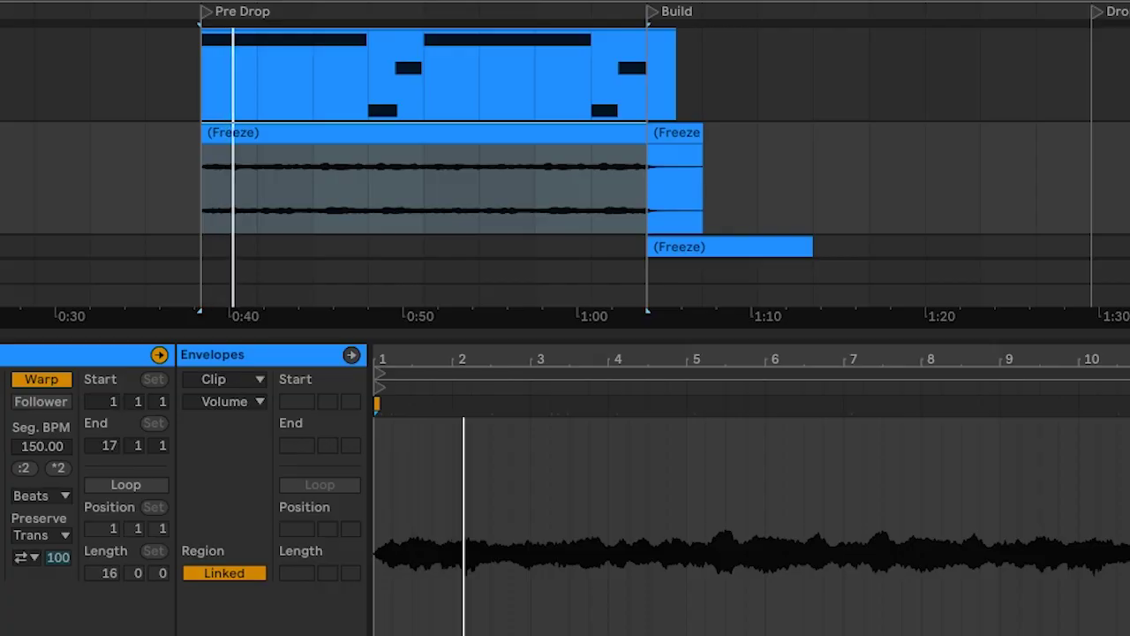
key("ctrl+alt+l")
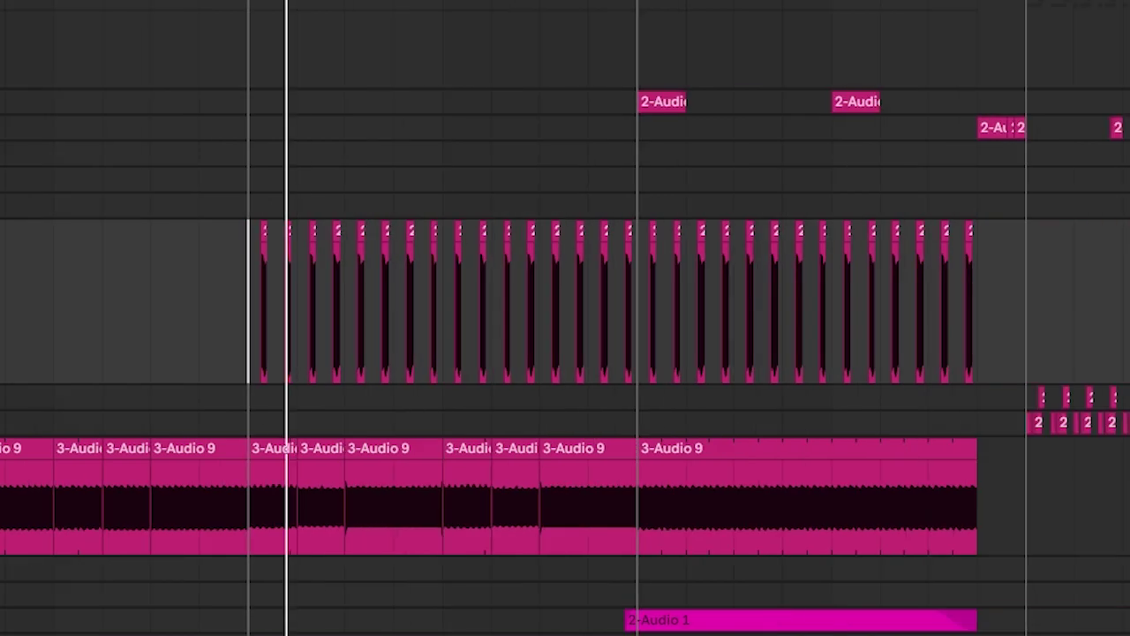
Zoom in on the pink Moog clips and scroll down to the fading 2-Audio 1 clip
key("plus")
key("plus")
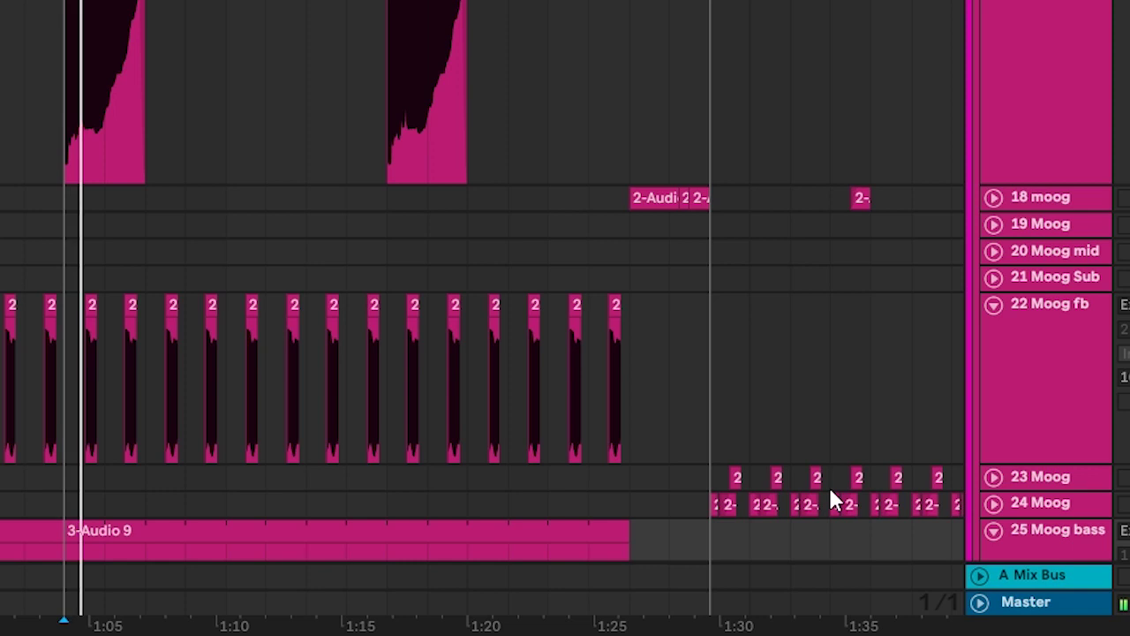
scroll(631, 379, "down", 10)
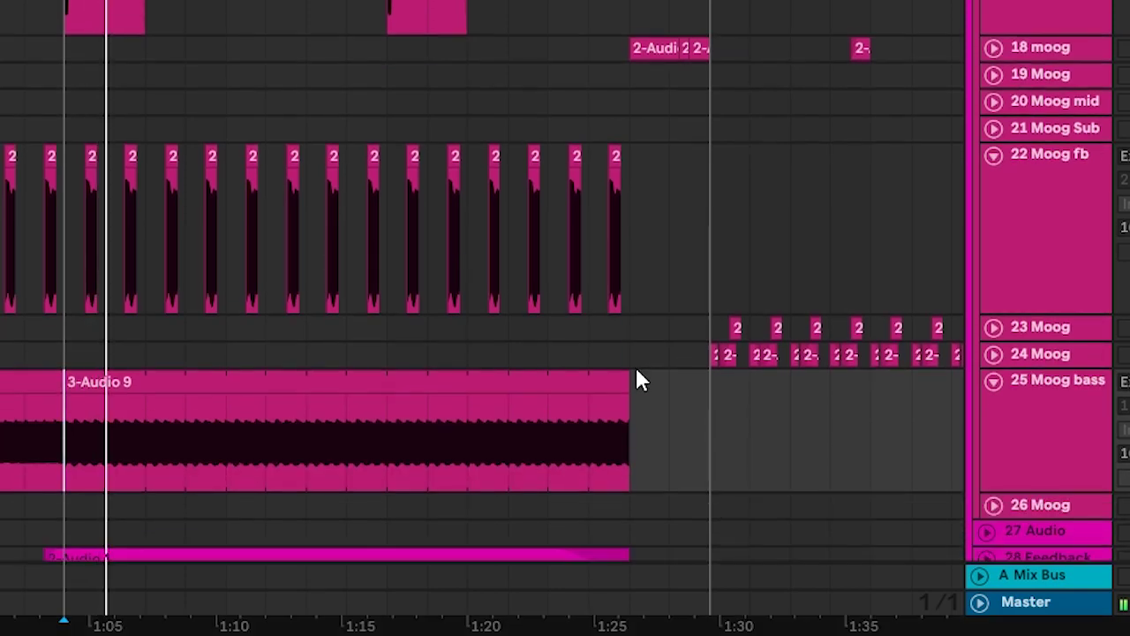
scroll(738, 397, "down", 2)
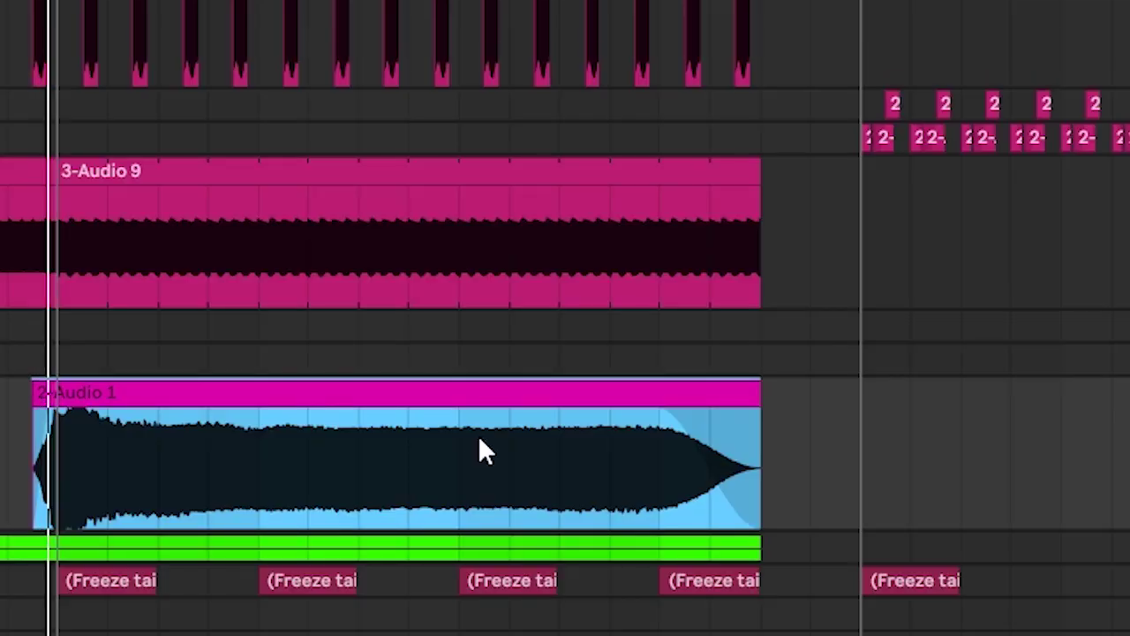
scroll(709, 391, "down", 3)
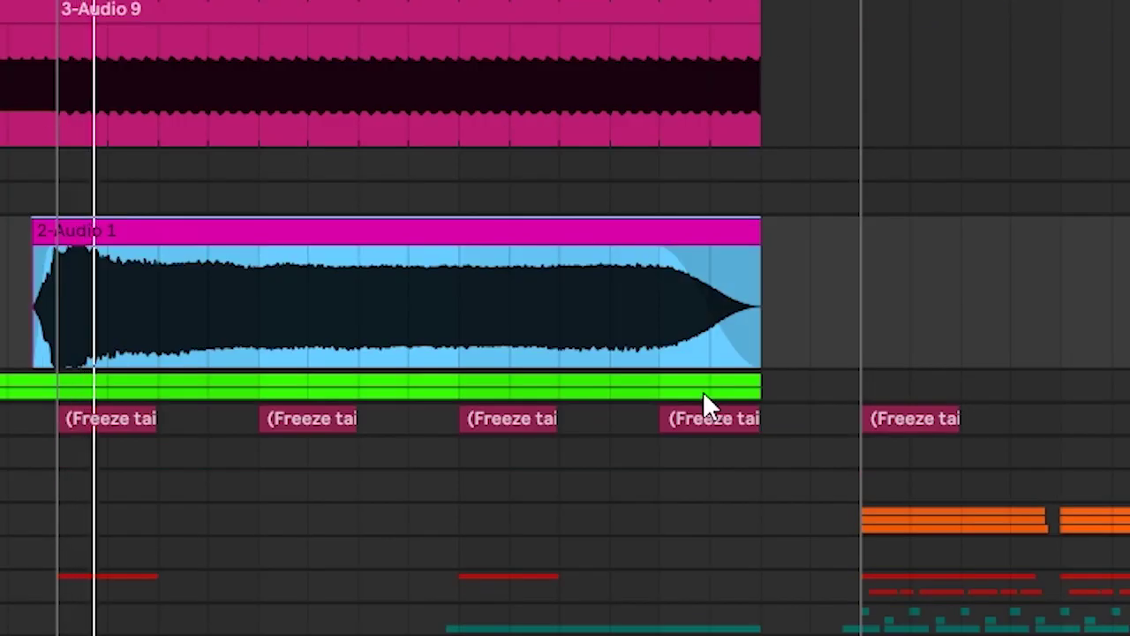
mouse_move(692, 325)
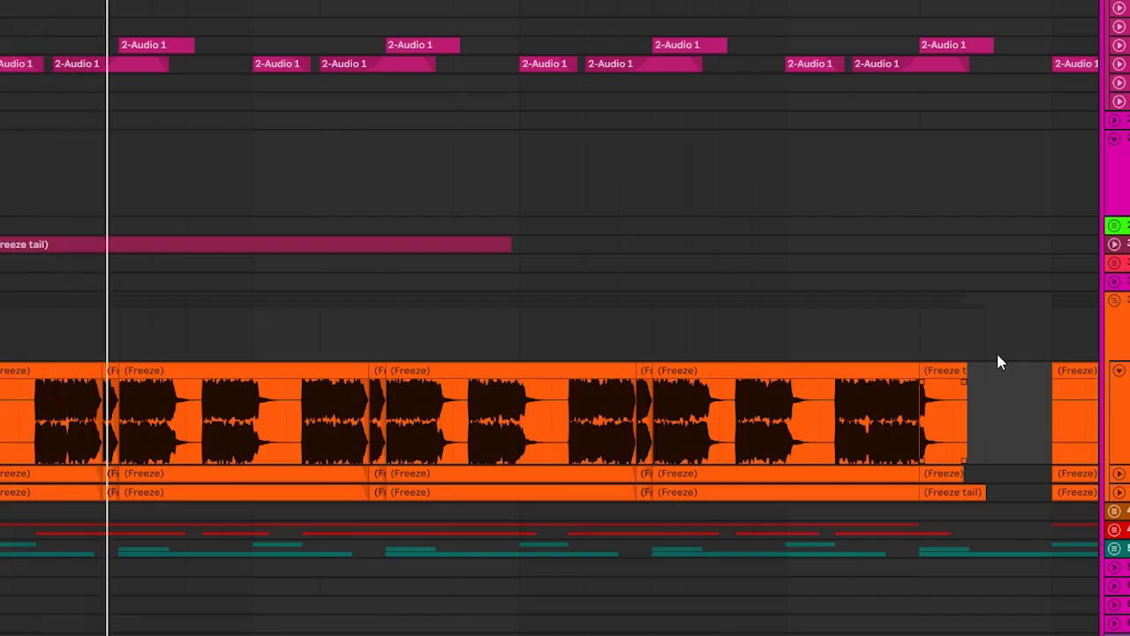
Unfold the second Freeze track and 58 Serum sh, then zoom out to about nine Drop bars
scroll(1039, 367, "down", 2)
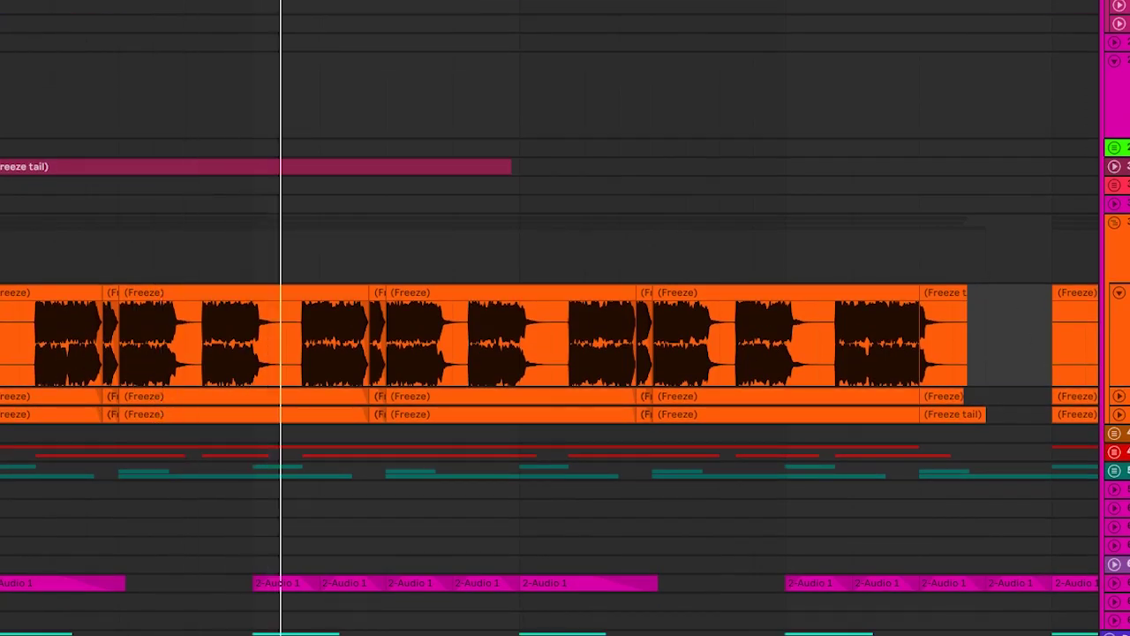
left_click(1119, 396)
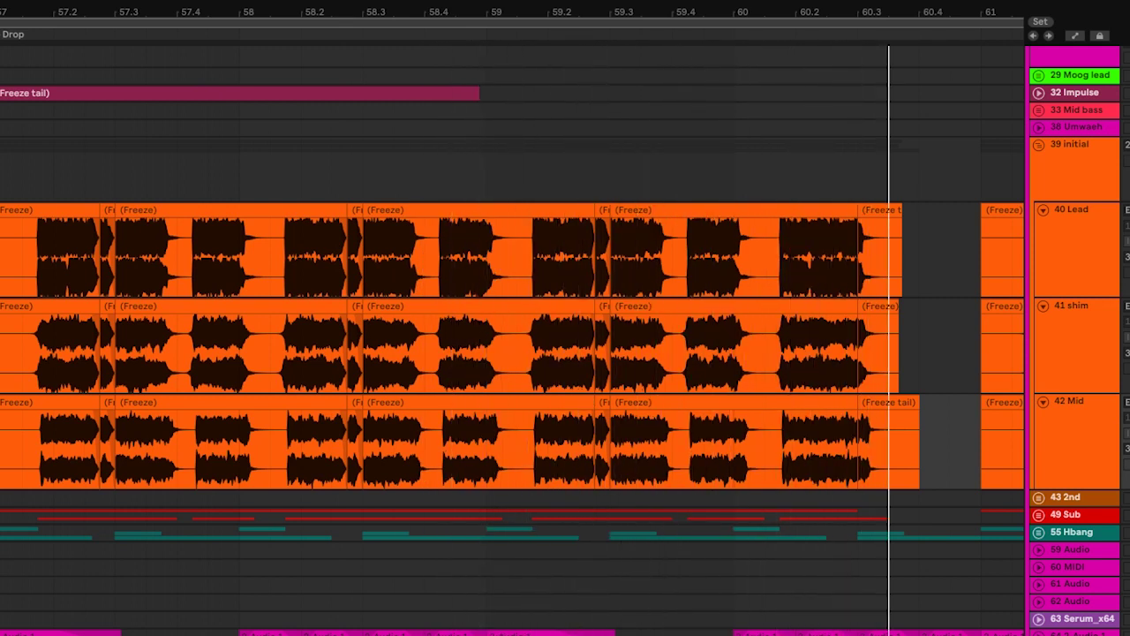
scroll(568, 404, "up", 4)
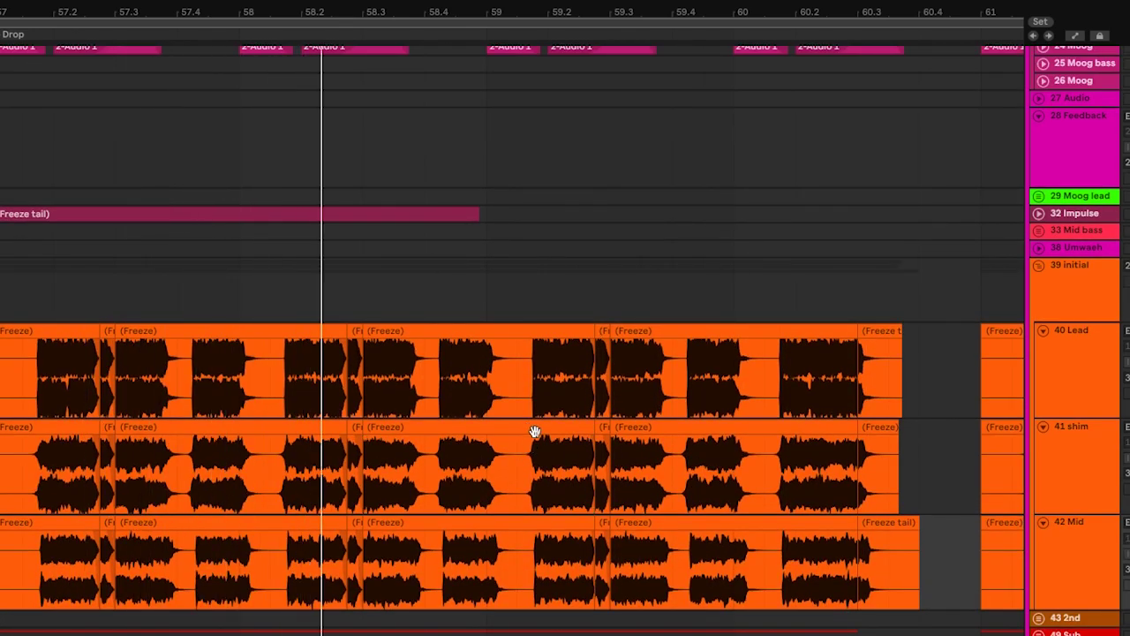
scroll(718, 452, "down", 2)
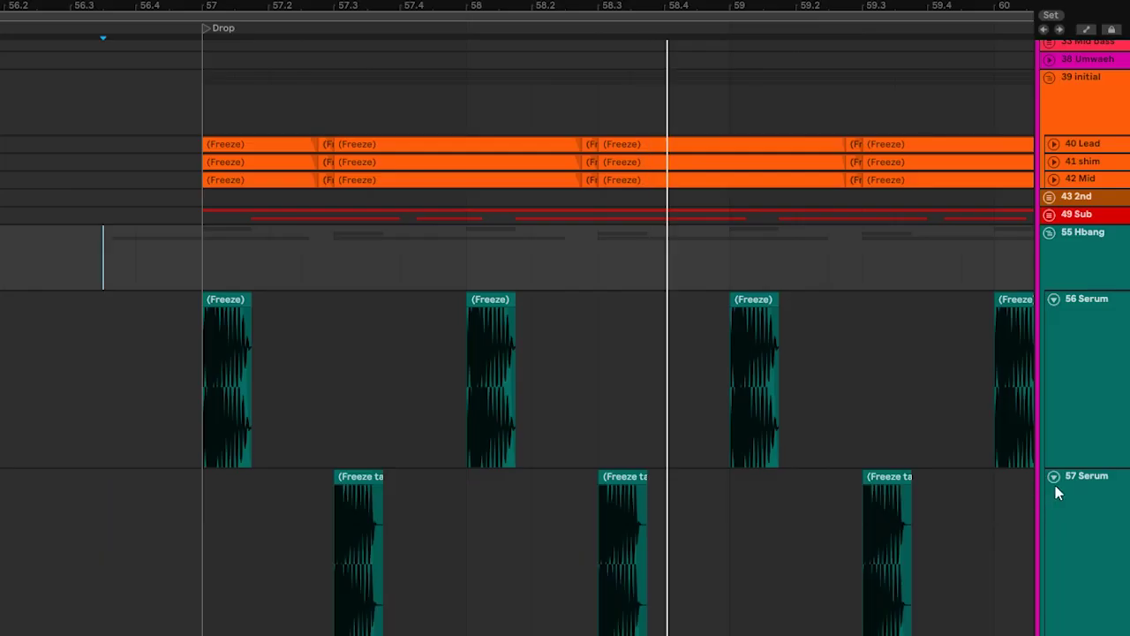
scroll(1090, 479, "down", 6)
left_click(1054, 506)
scroll(963, 486, "down", 4)
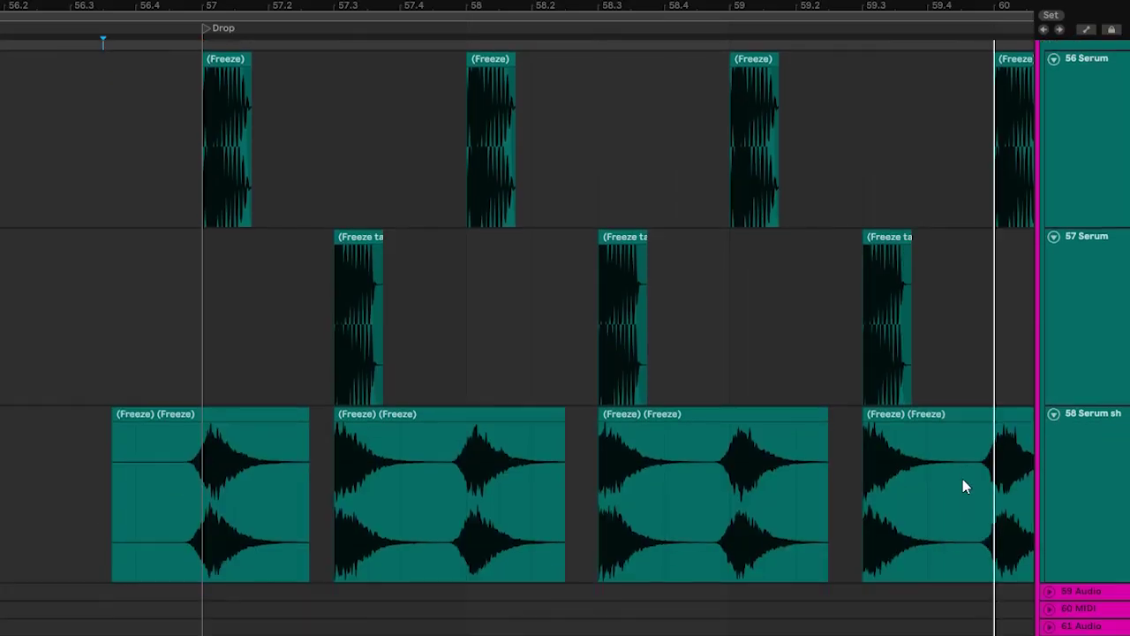
left_click_drag(740, 4, 758, 274)
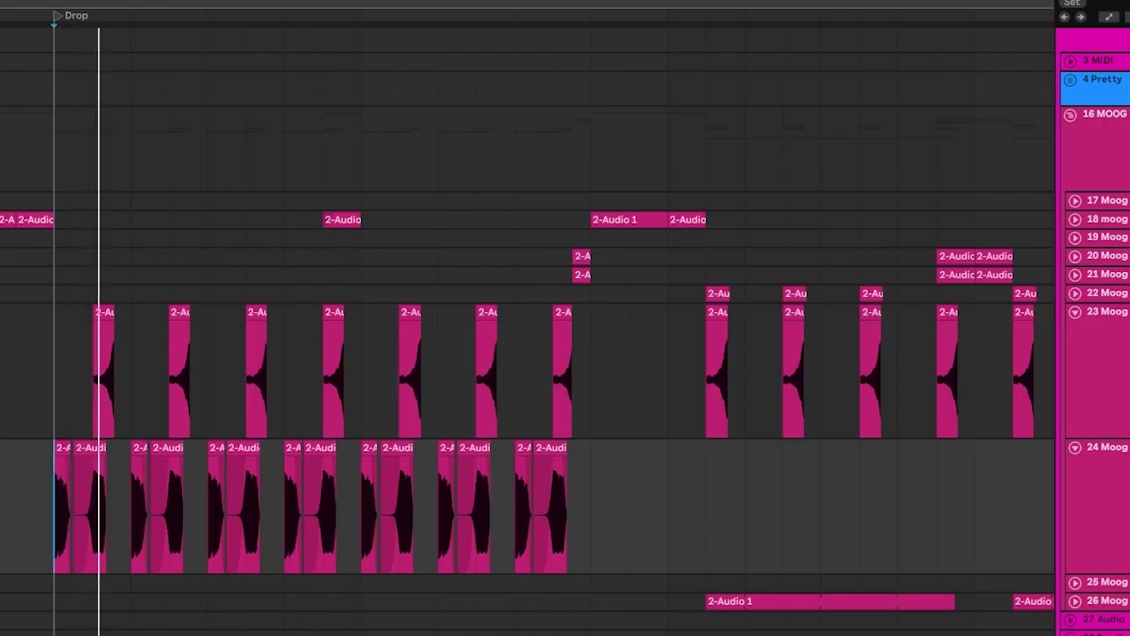
scroll(616, 445, "down", 3)
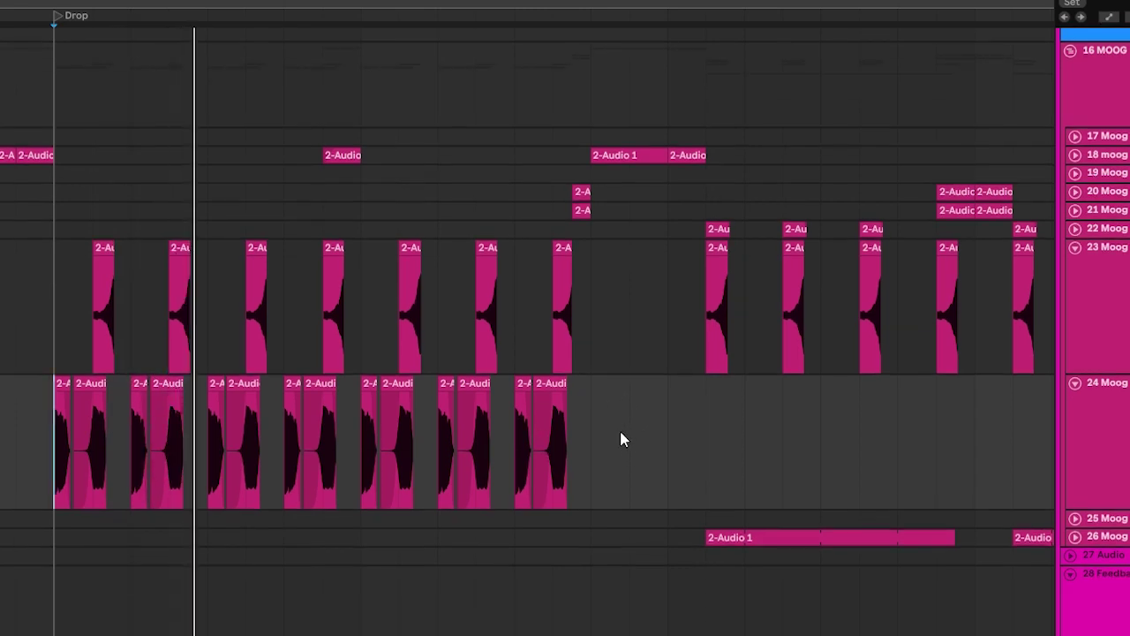
scroll(641, 464, "down", 2)
scroll(666, 477, "up", 4)
scroll(653, 481, "down", 3)
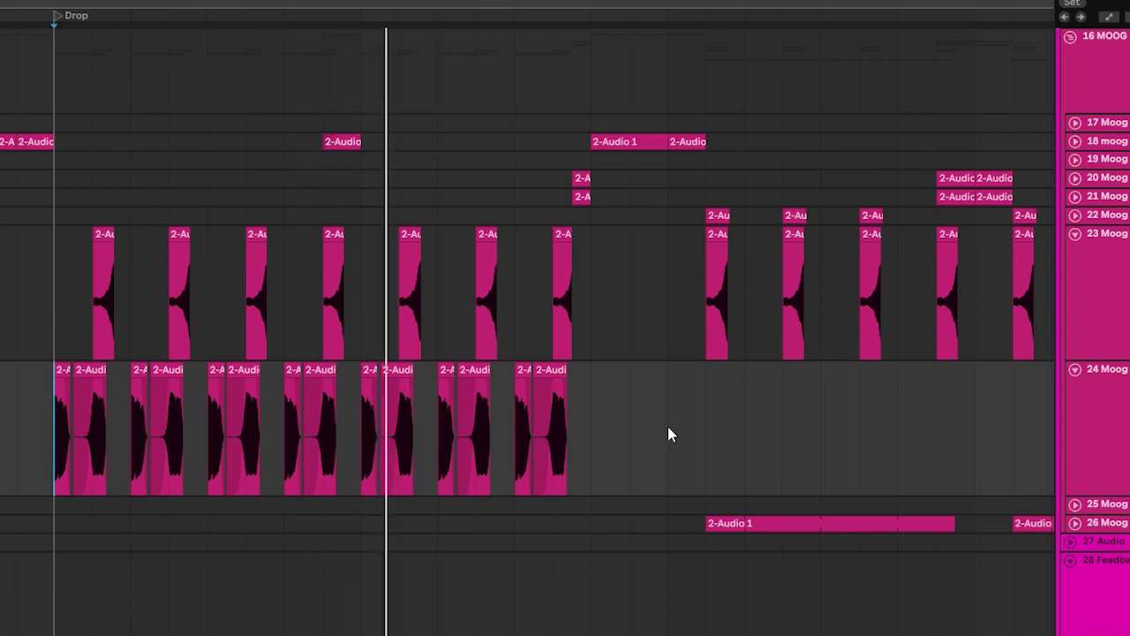
scroll(663, 428, "down", 3)
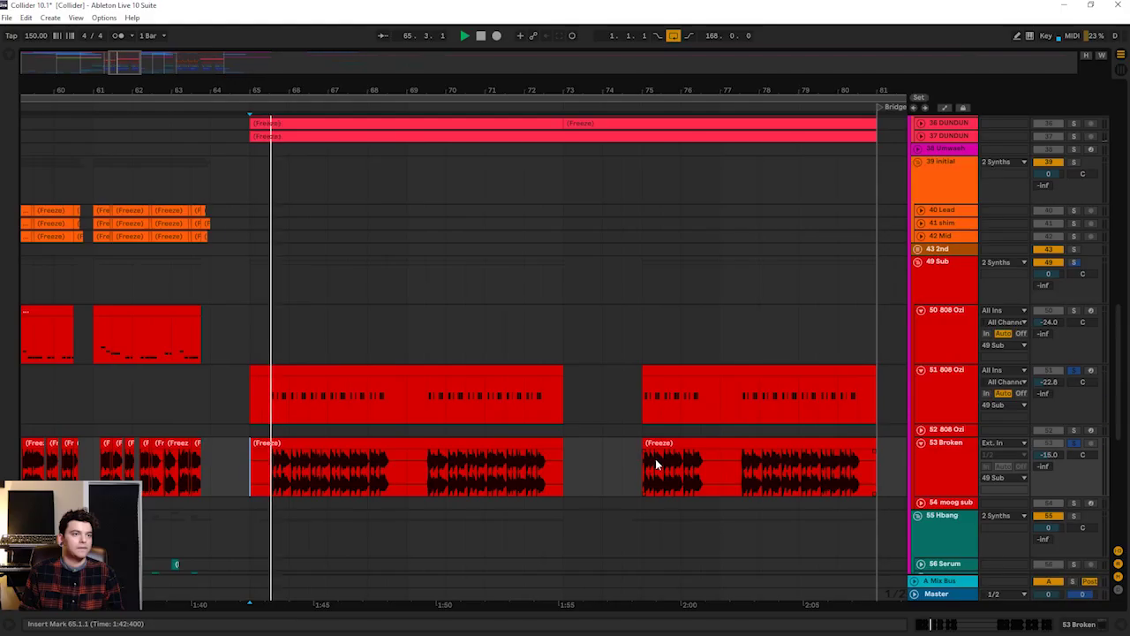
scroll(661, 478, "up", 2)
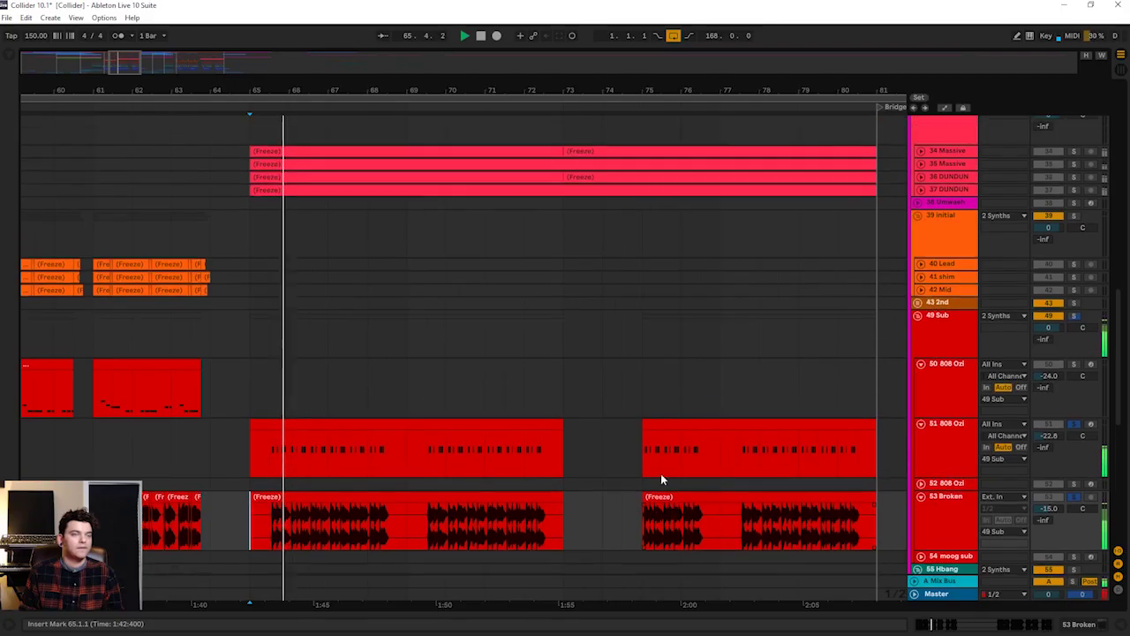
scroll(673, 431, "up", 12)
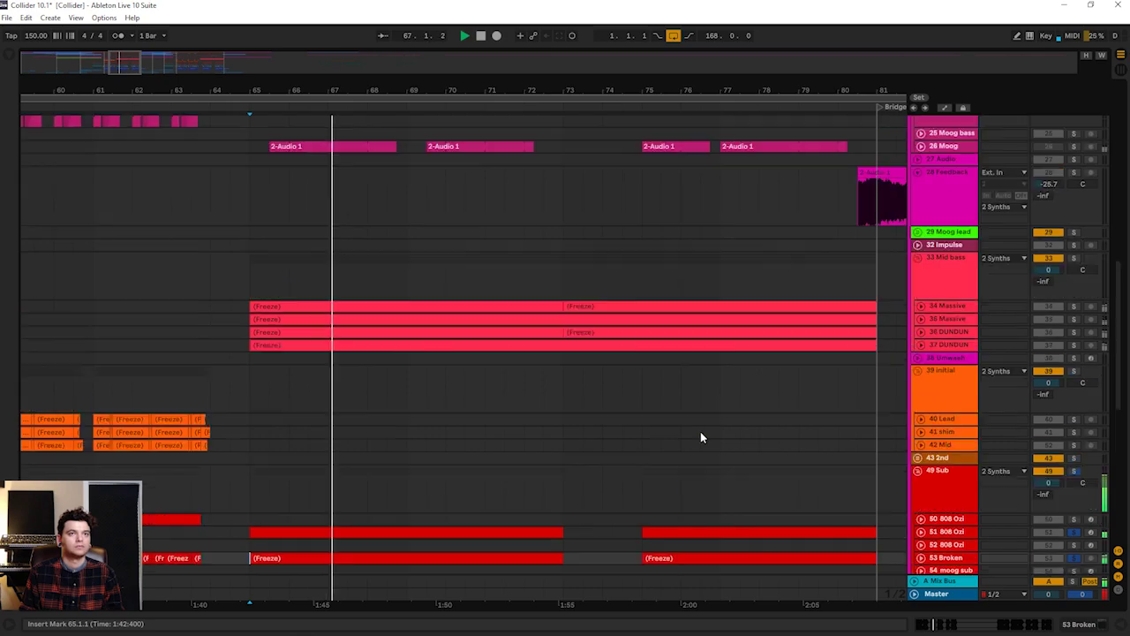
scroll(676, 384, "up", 5)
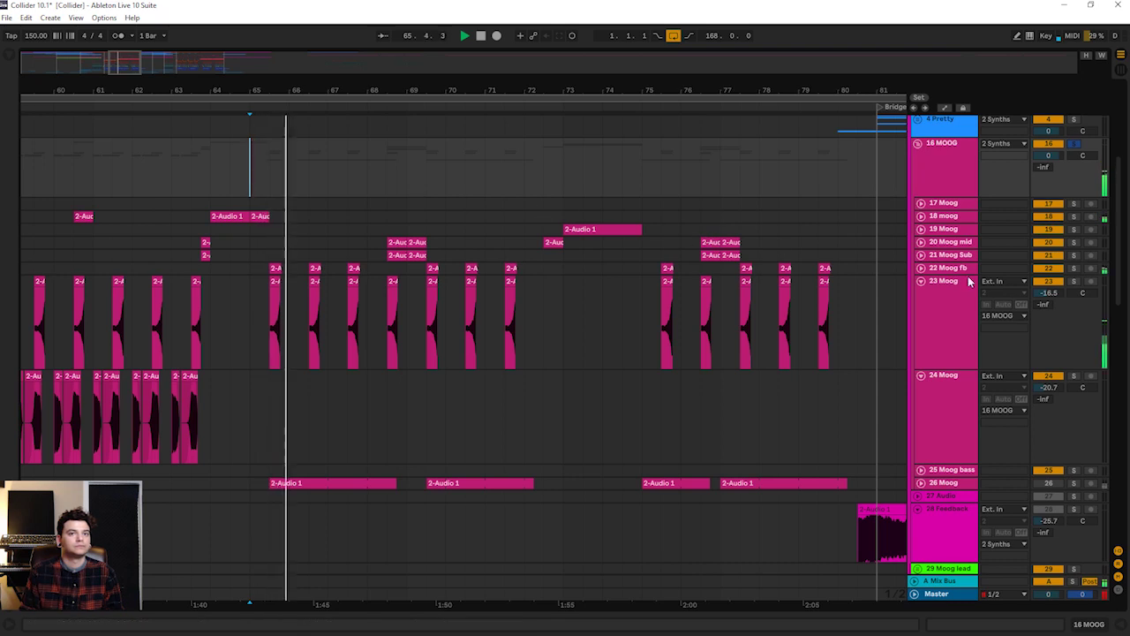
scroll(544, 303, "up", 1)
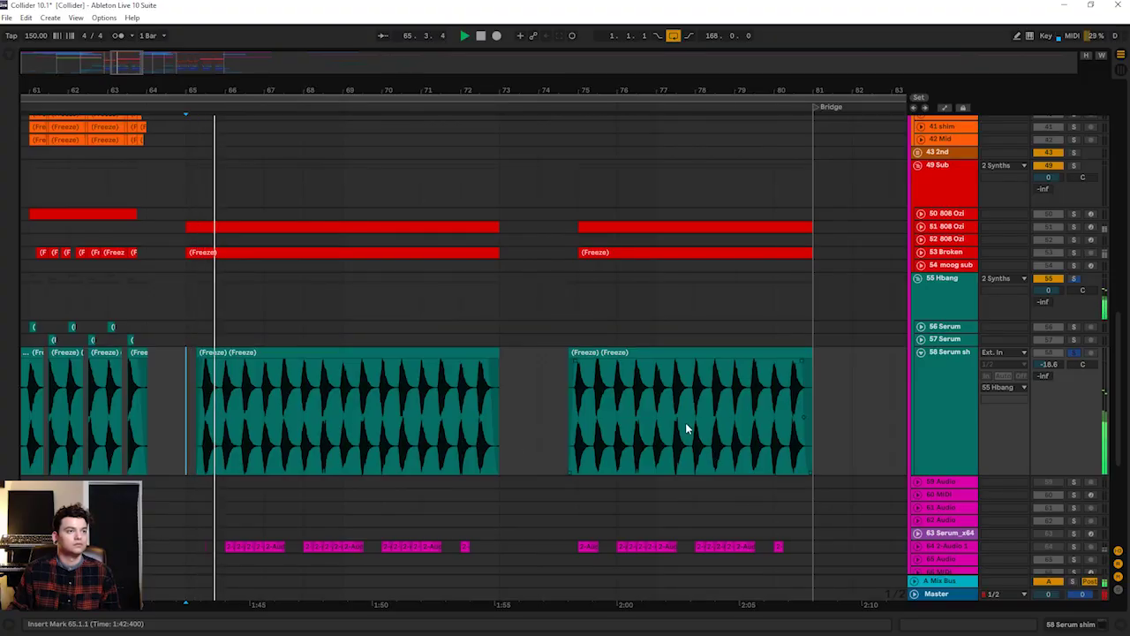
scroll(752, 462, "up", 3)
scroll(816, 474, "down", 3)
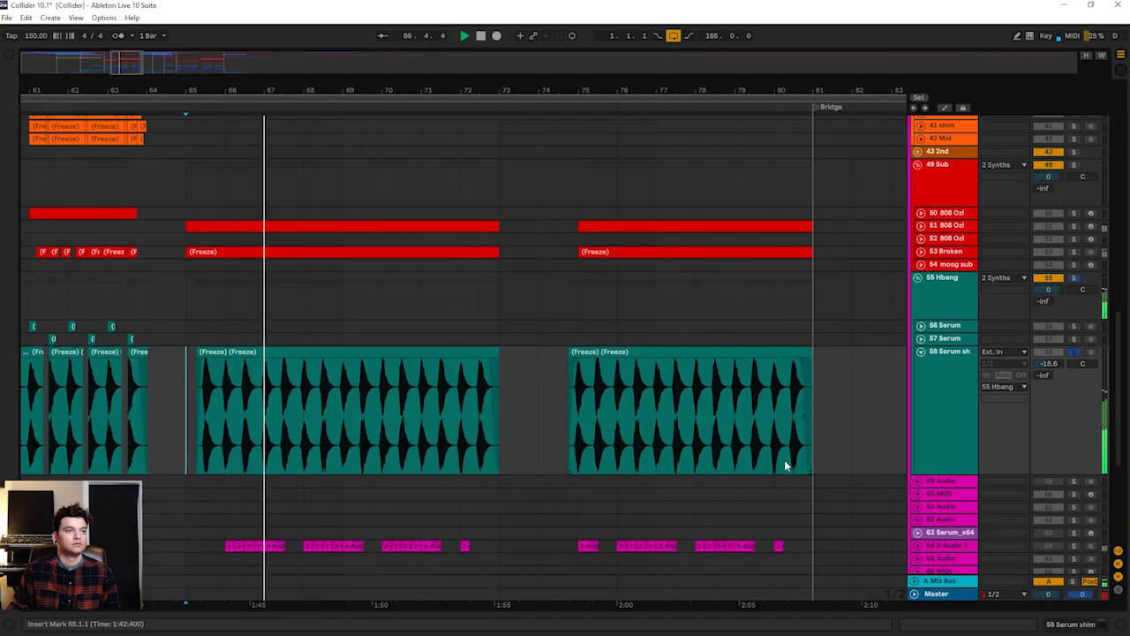
scroll(804, 380, "down", 5)
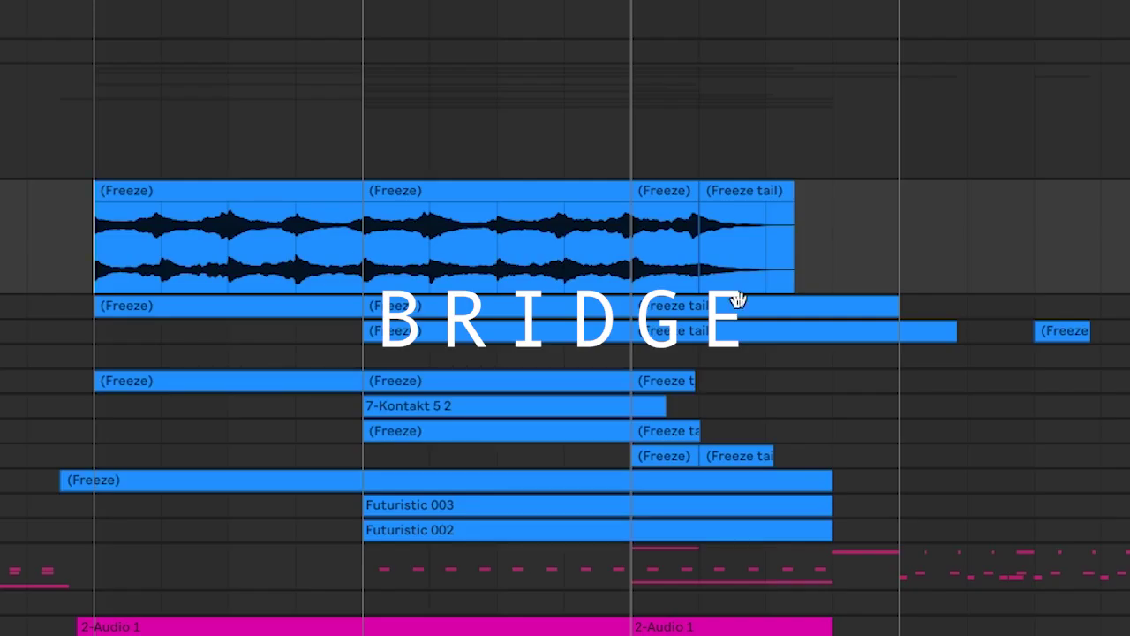
scroll(228, 315, "down", 3)
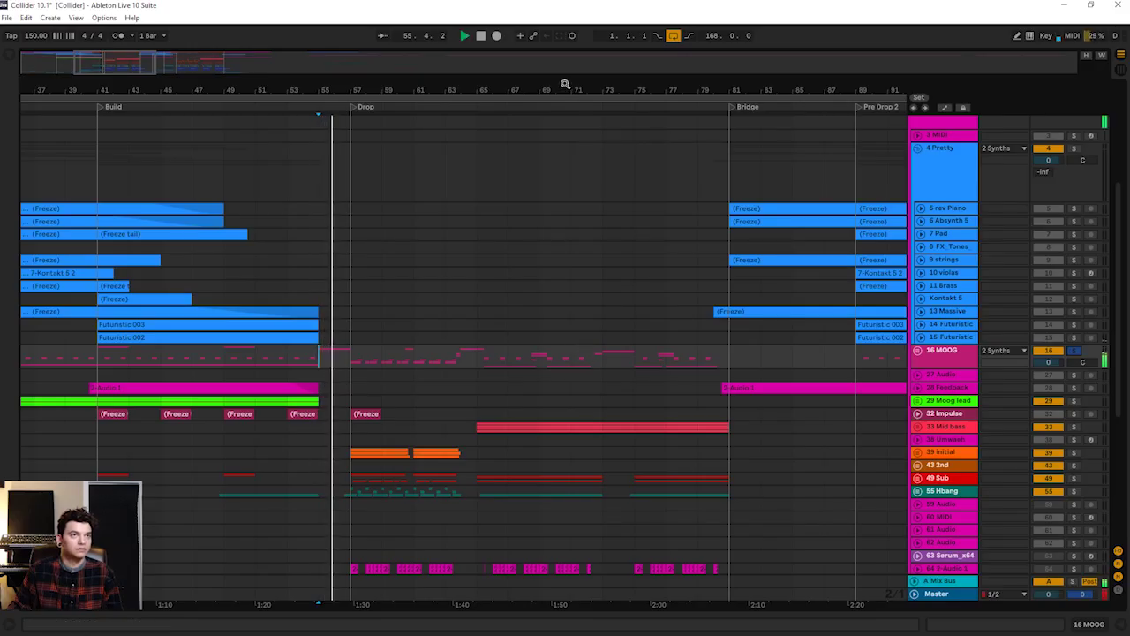
Scroll and zoom to bar 105 and select an Em - WAP clip at Drop 2's start
left_click_drag(565, 83, 430, 124)
left_click_drag(459, 234, 627, 373)
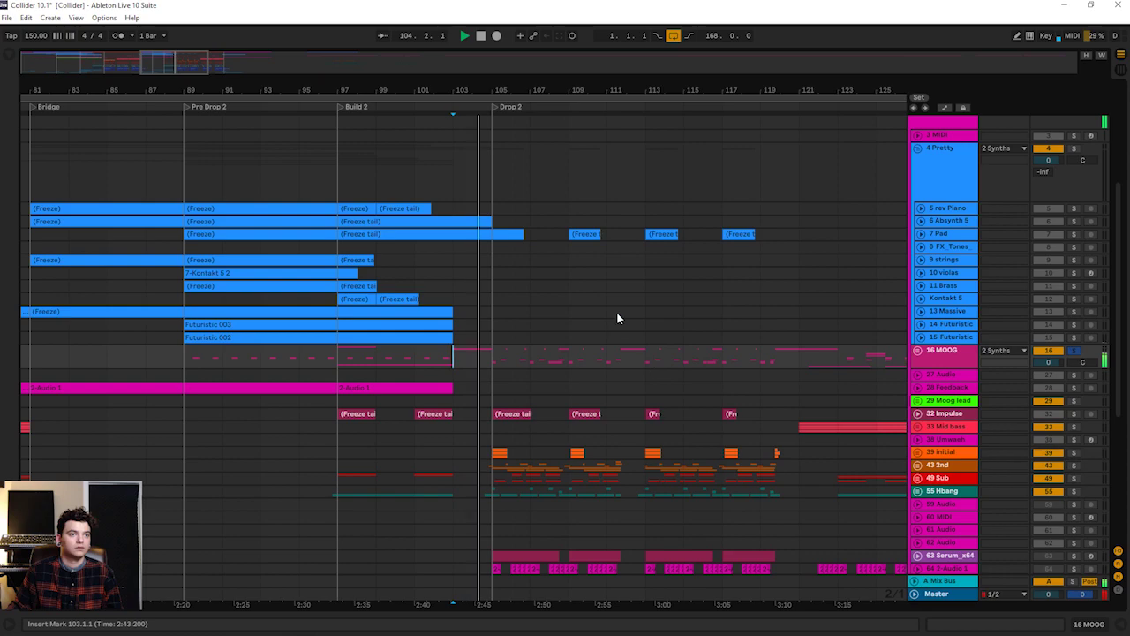
scroll(613, 307, "down", 3)
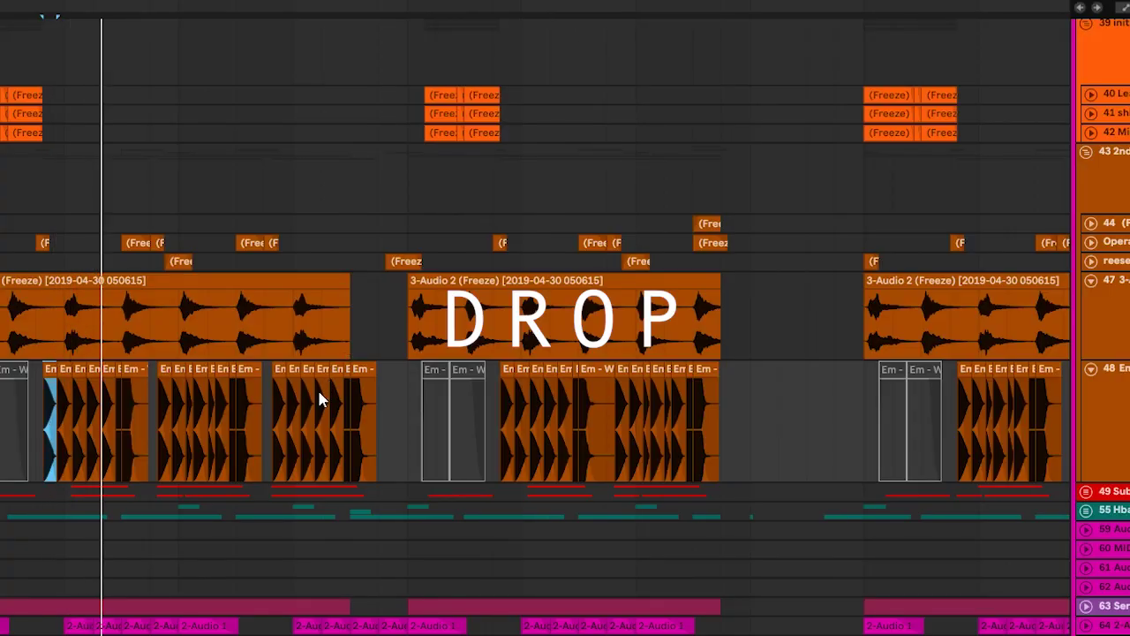
left_click(436, 412)
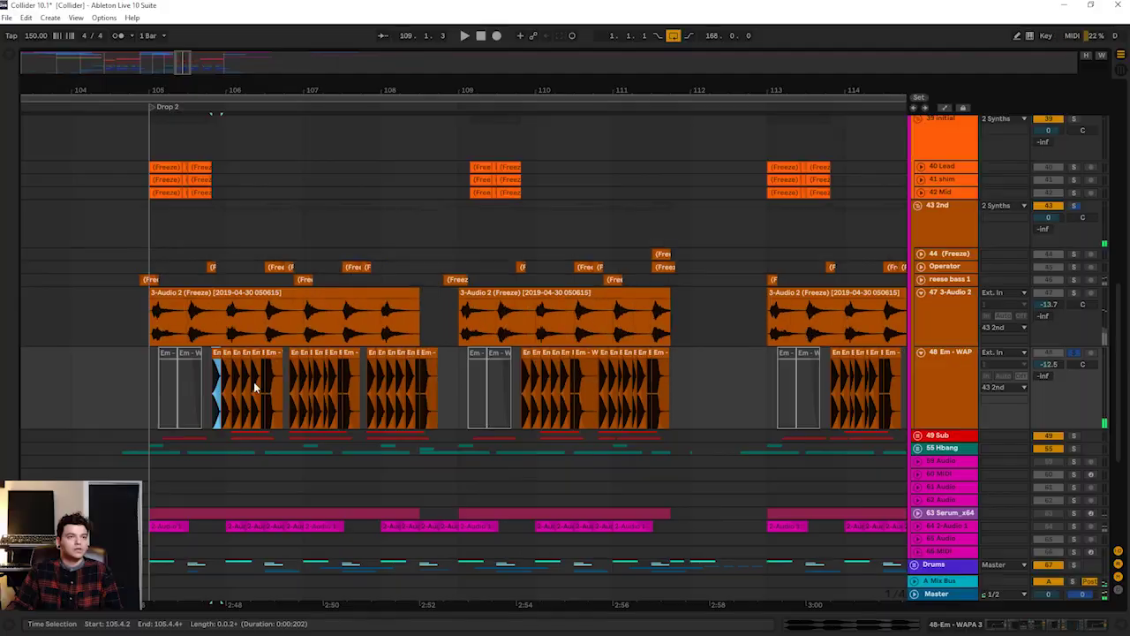
left_click_drag(740, 92, 543, 188)
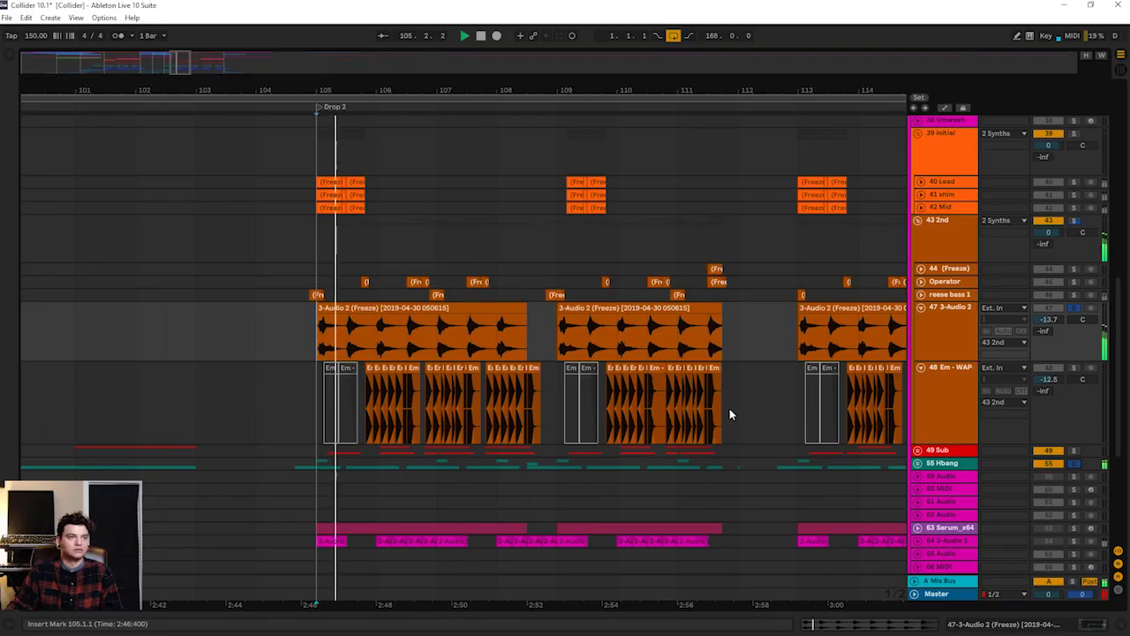
scroll(730, 409, "up", 1)
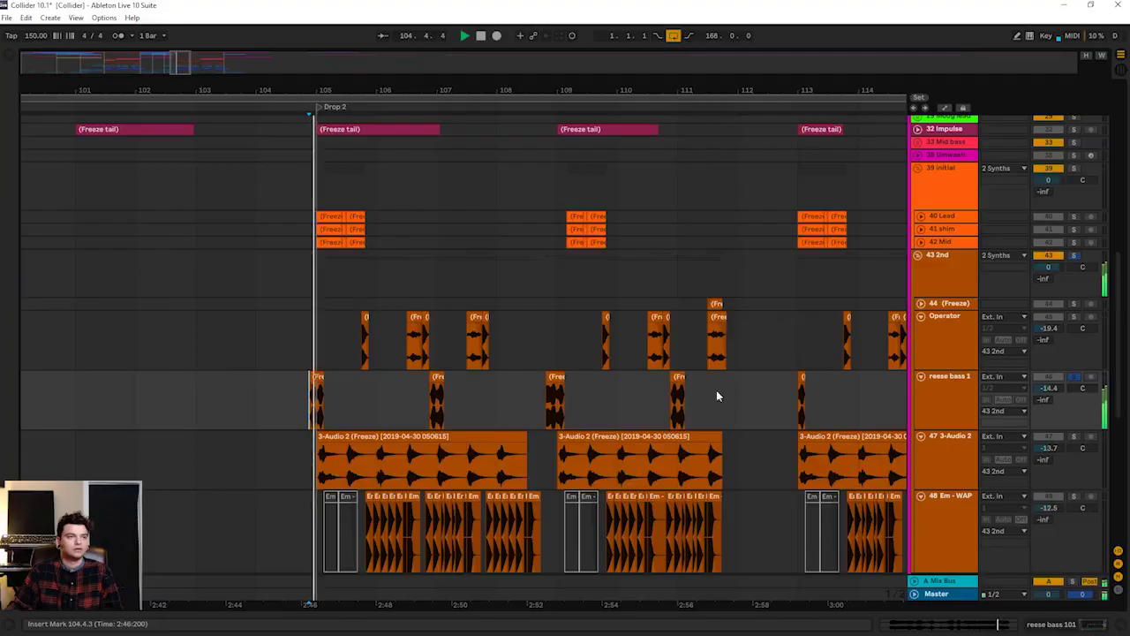
Select the Operator track's lane
left_click(938, 350)
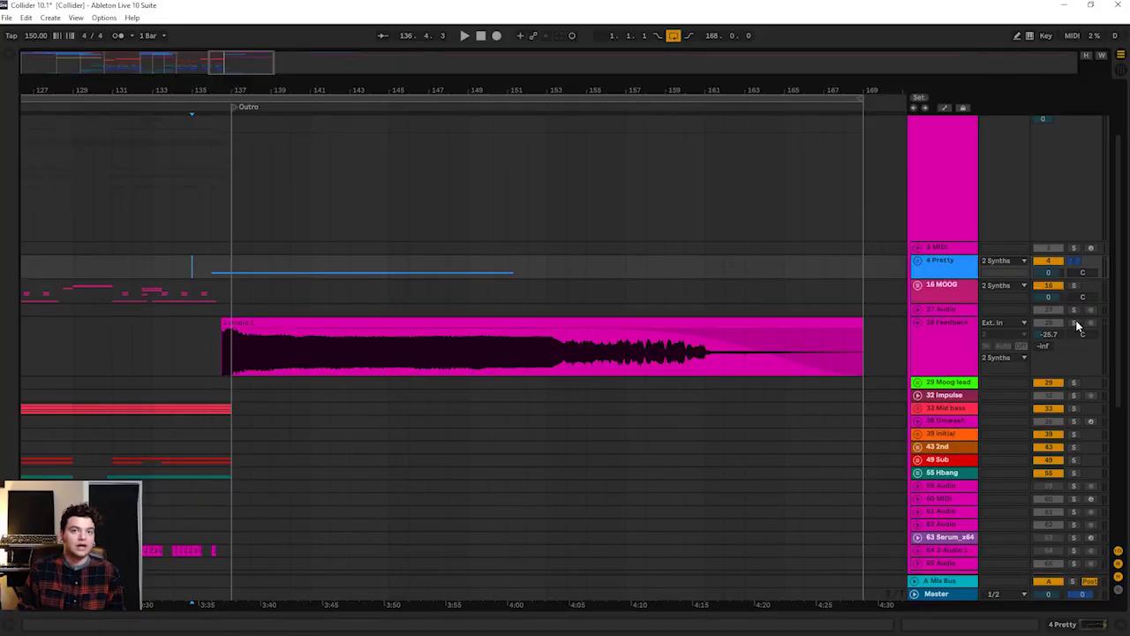
Place the insert marker at 136.1.1, the start of the Outro's feedback clip
left_click(216, 357)
scroll(321, 348, "down", 5)
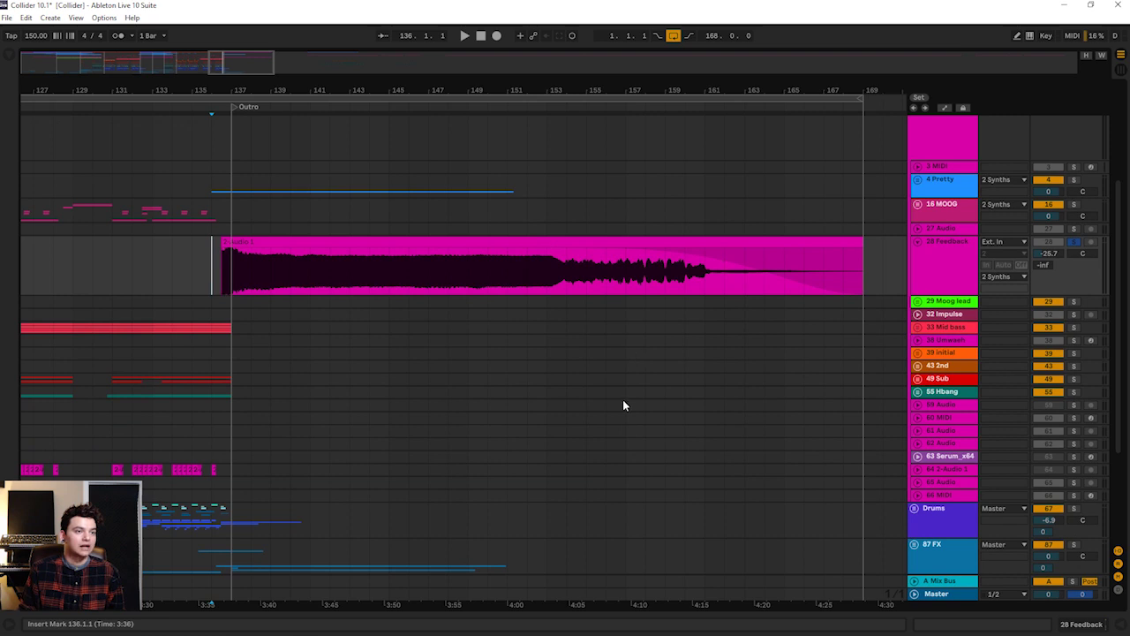
scroll(697, 500, "down", 2)
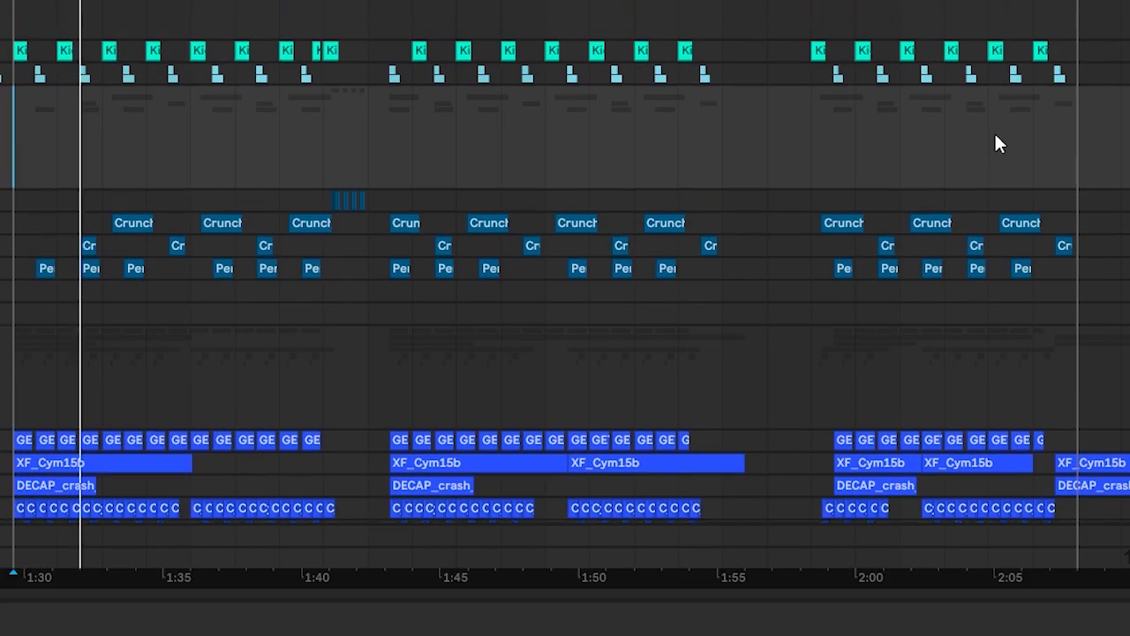
Time-select bars 105 to 109 on the 68 Kick track
scroll(757, 141, "down", 5)
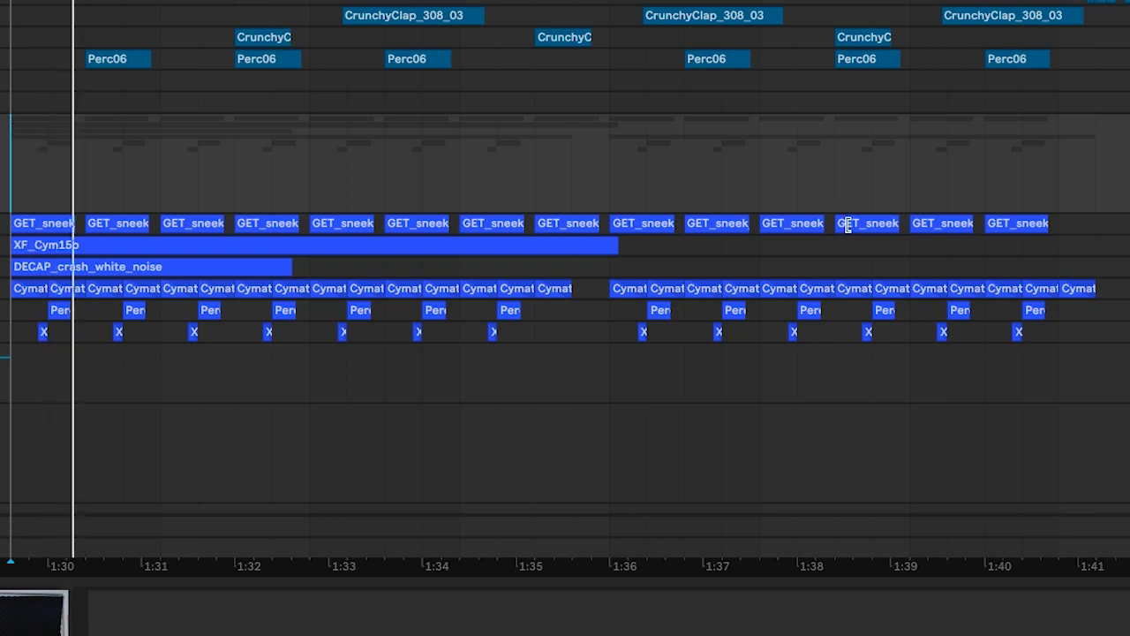
scroll(846, 226, "up", 1)
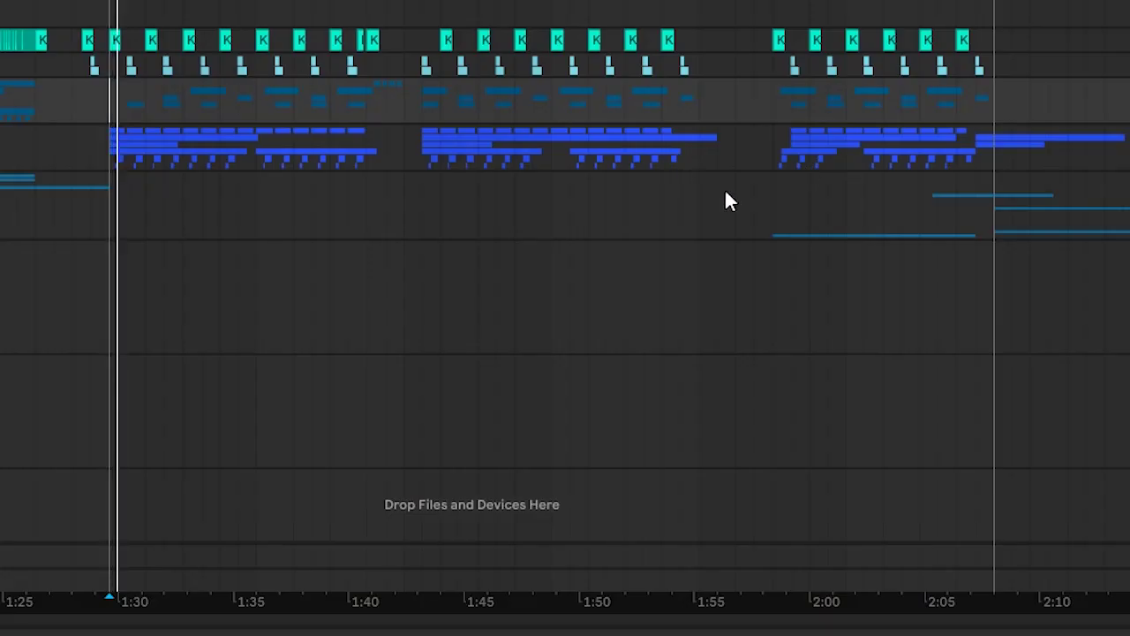
scroll(726, 201, "up", 4)
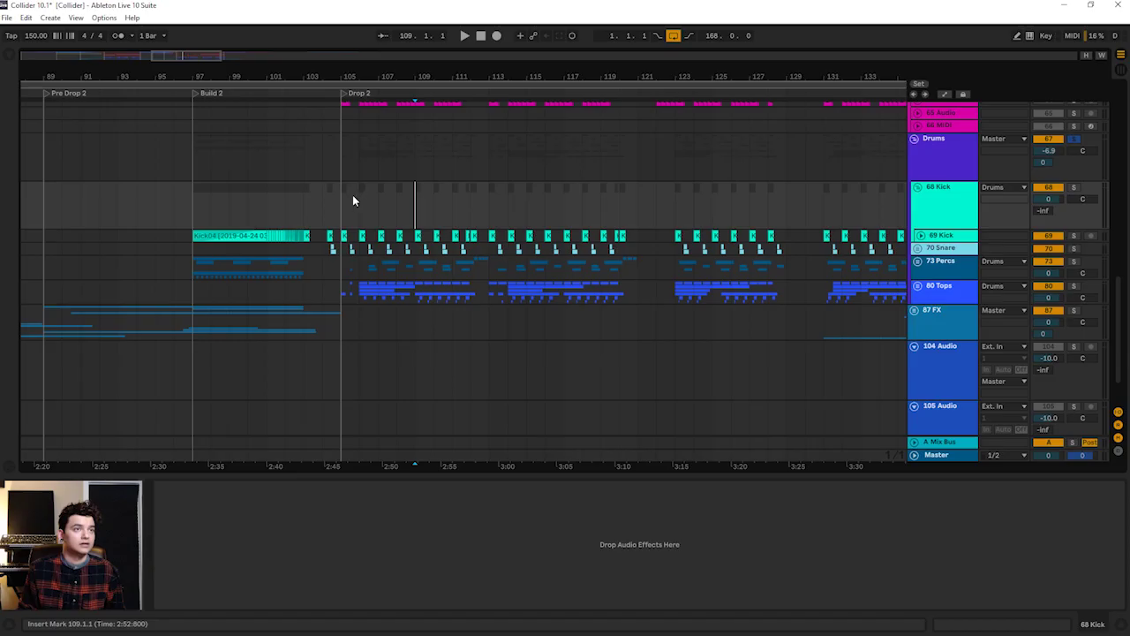
mouse_move(353, 194)
left_mouse_down()
mouse_move(423, 197)
mouse_move(335, 190)
left_mouse_up()
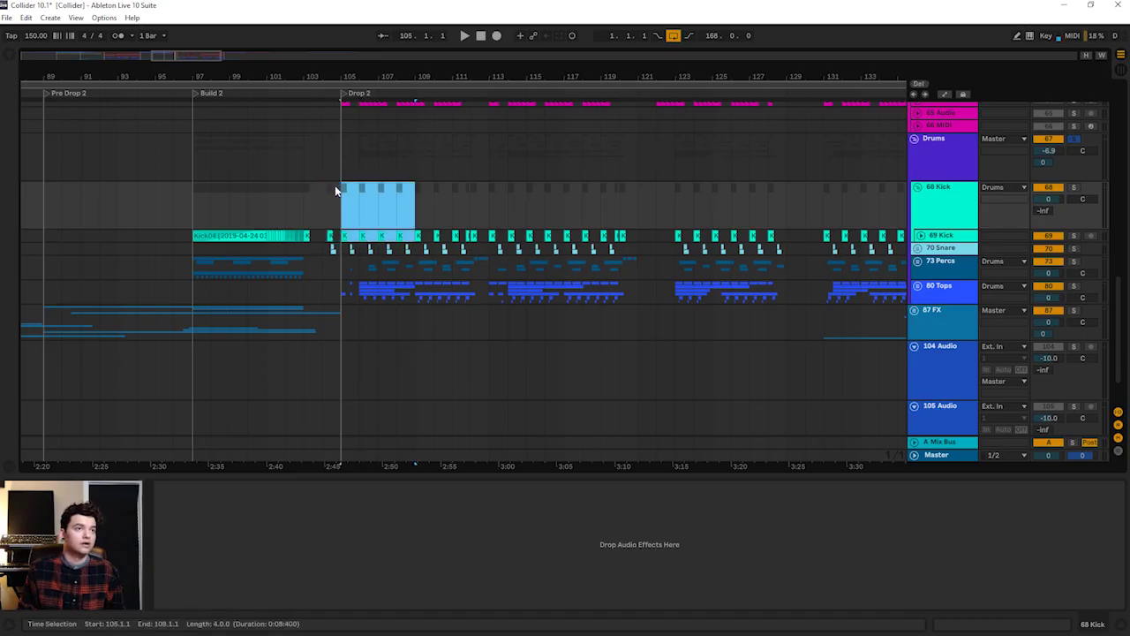